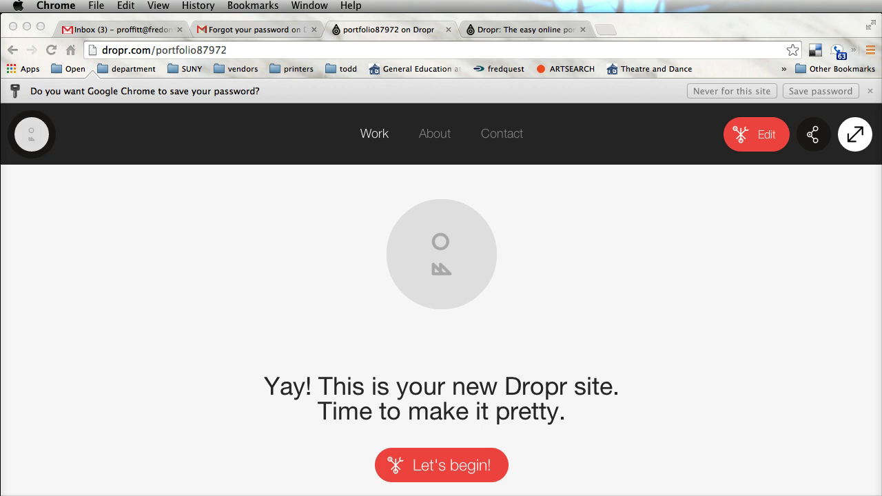
- Start editing the new Dropr site and add a first project to the Work section
click(437, 466)
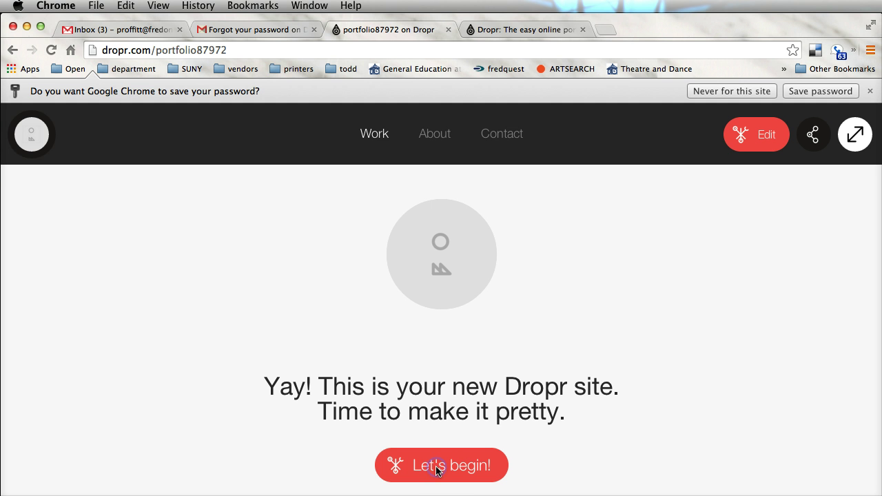
click(444, 465)
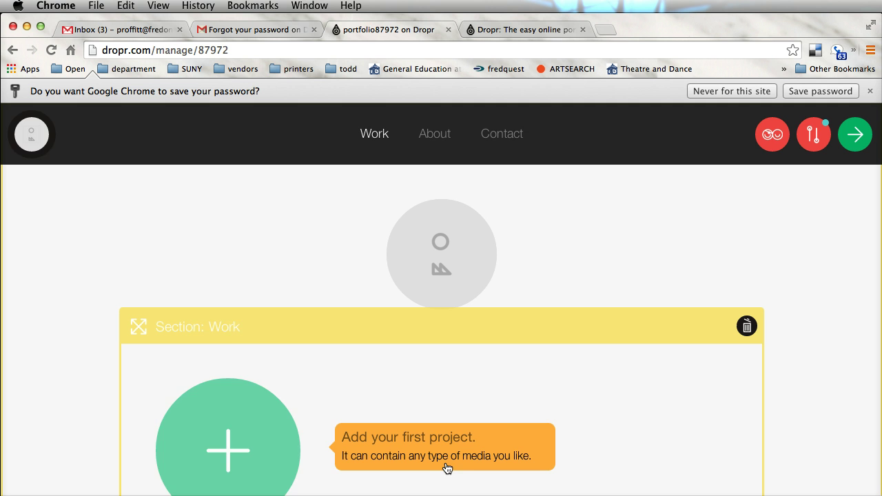
scroll(564, 404, down, 2)
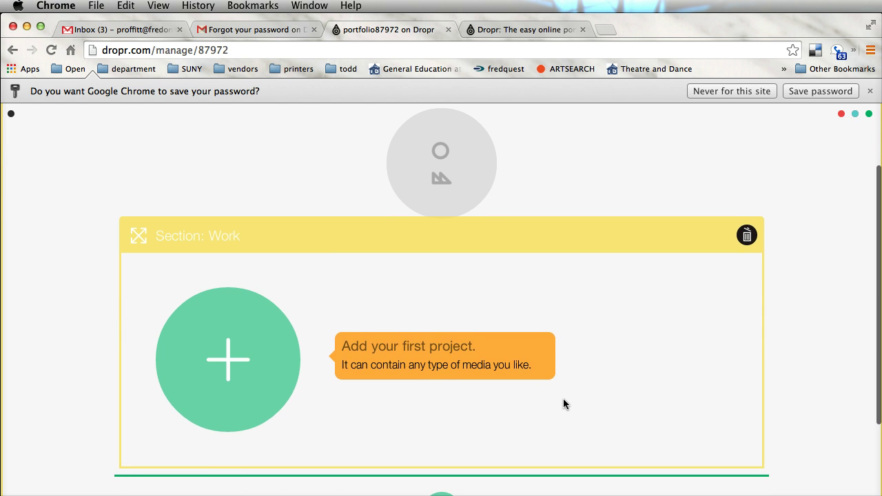
click(223, 406)
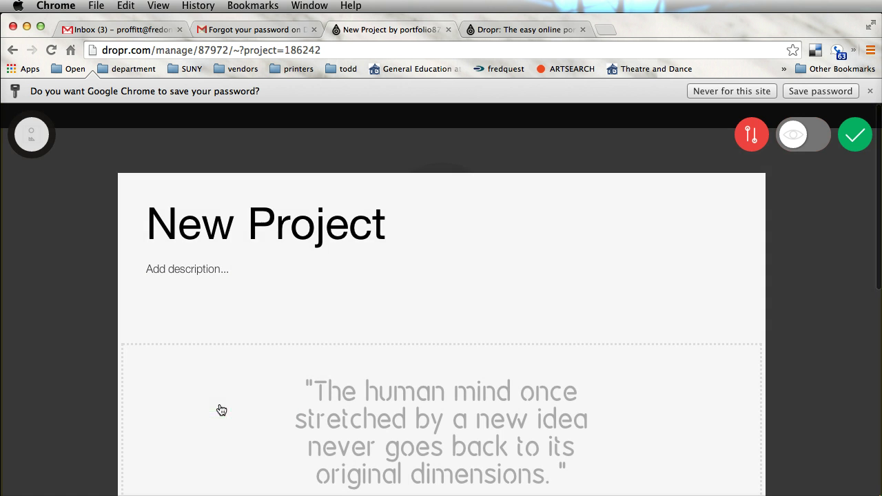
- Retitle the new project from New Project to '90% Metaphore'
click(385, 219)
triple_click(335, 223)
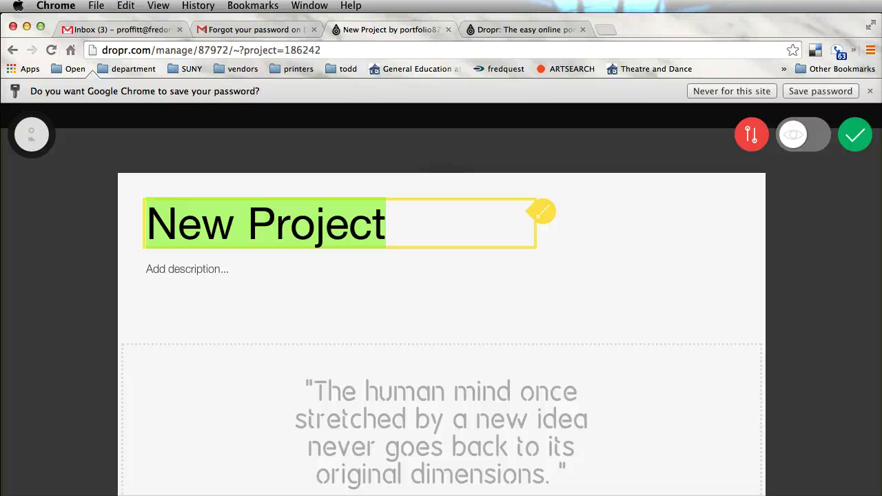
text(90%)
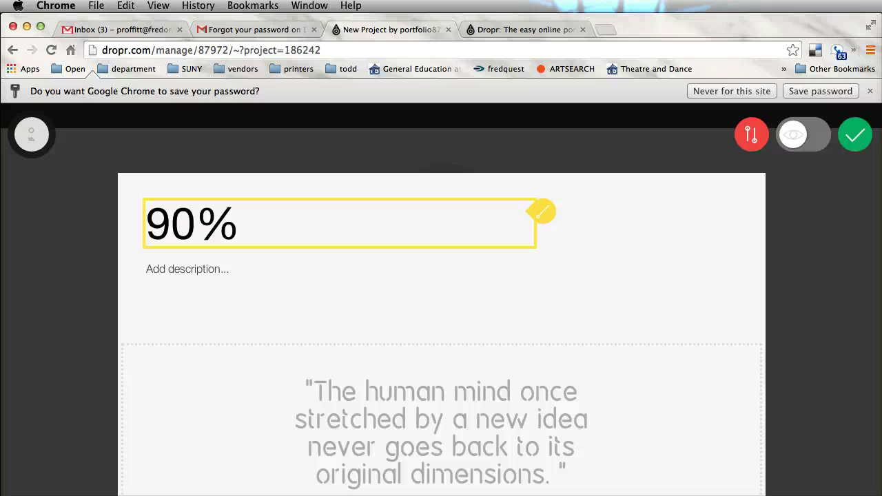
text( Met)
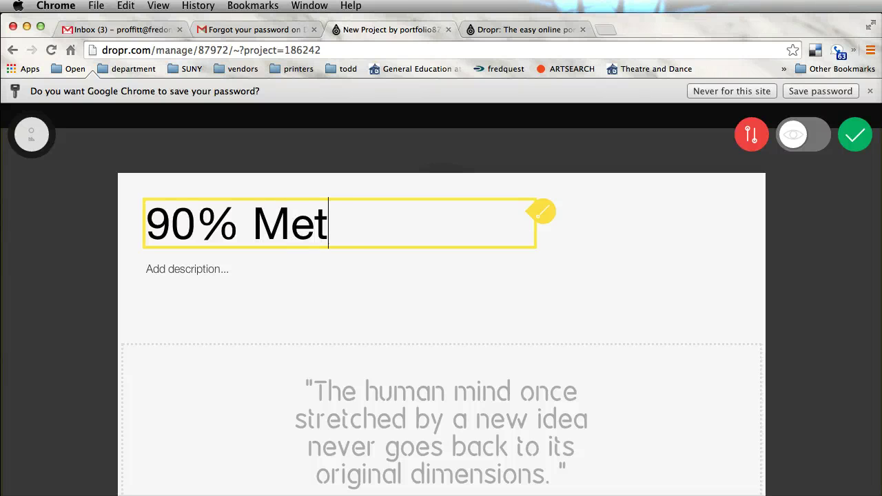
text(aphore)
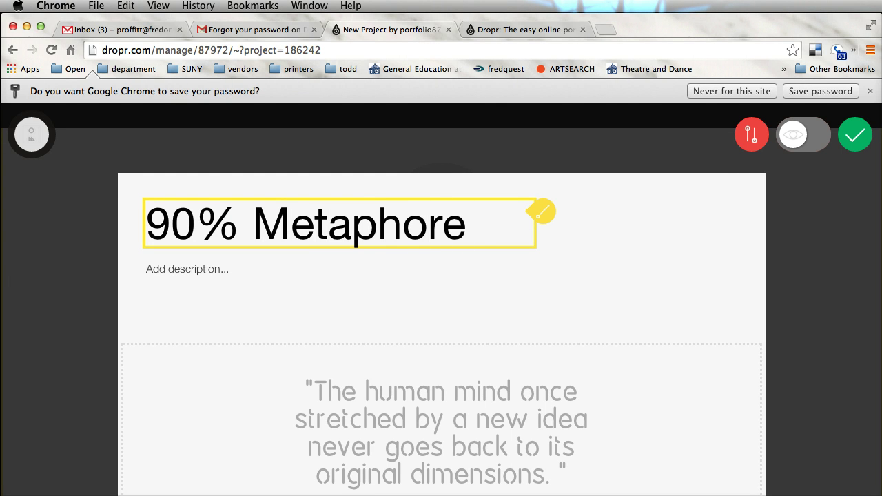
scroll(443, 376, down, 5)
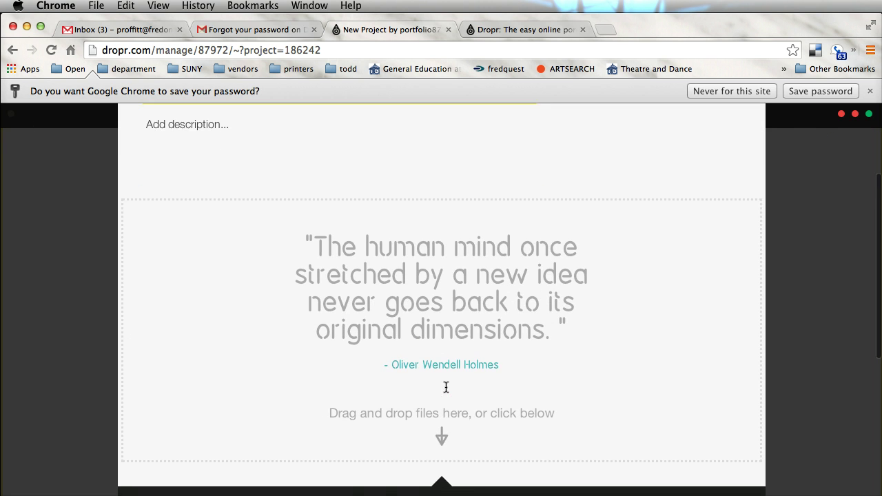
scroll(446, 388, down, 3)
scroll(446, 388, up, 6)
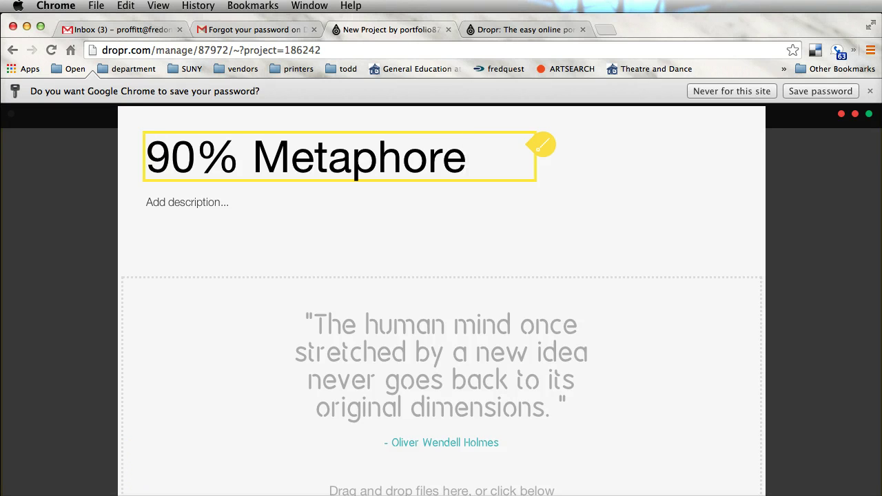
- Paste the production credits as the description and delete the duplicated title and year lines
click(197, 207)
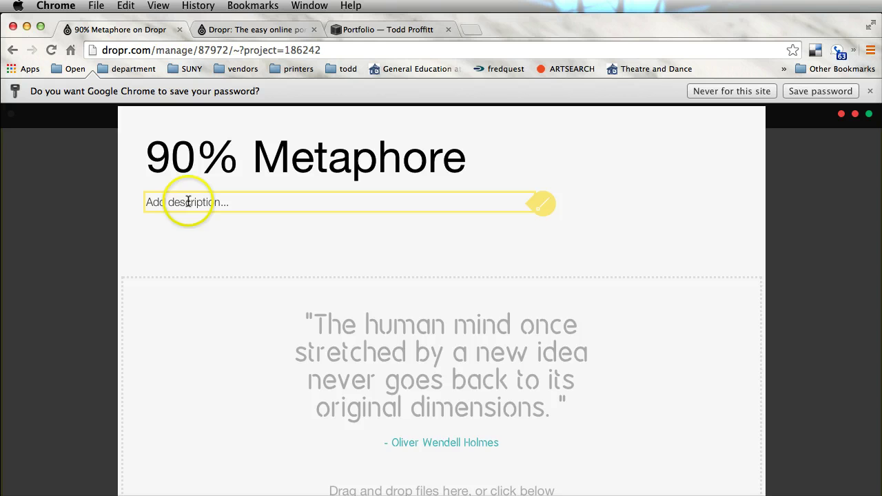
click(188, 201)
text(90% Metaphore 90% Metaphor-2008 SUNY-Fredonia Choreography: Samantha Kenney Costumes: Chris Thielking Lighting:Todd Proffitt)
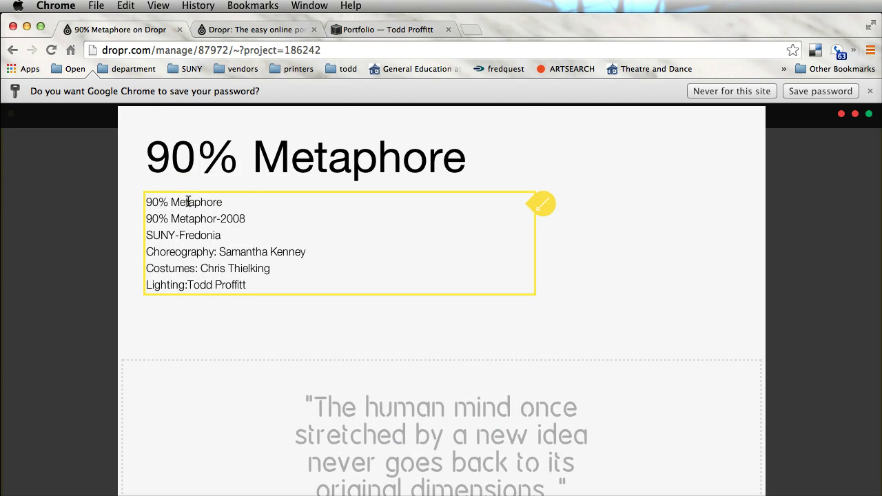
drag(222, 202, 90, 197)
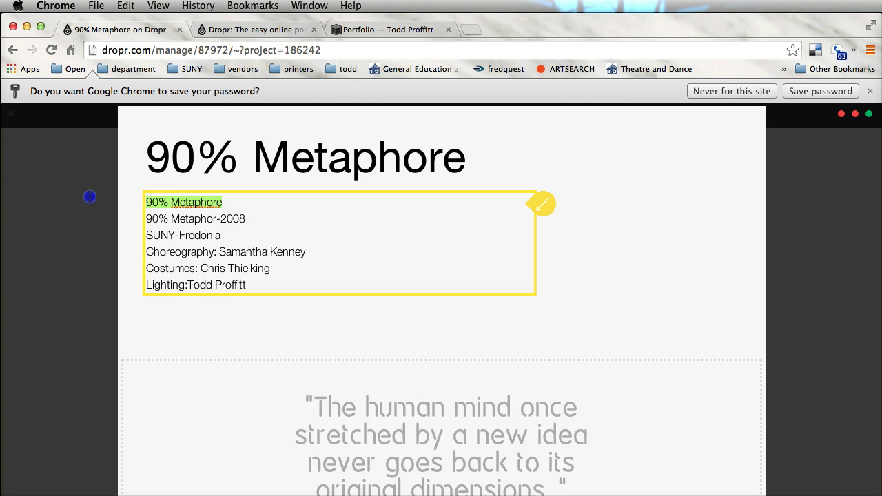
key(BackSpace)
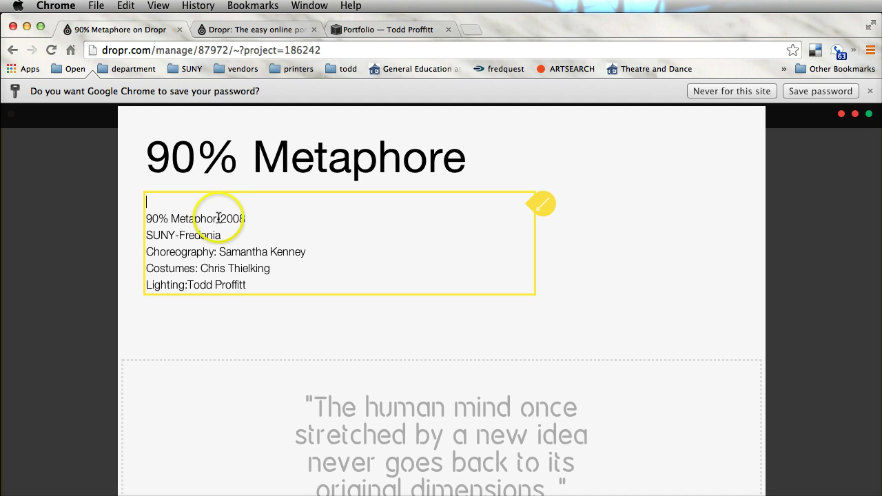
drag(103, 213, 248, 219)
key(BackSpace)
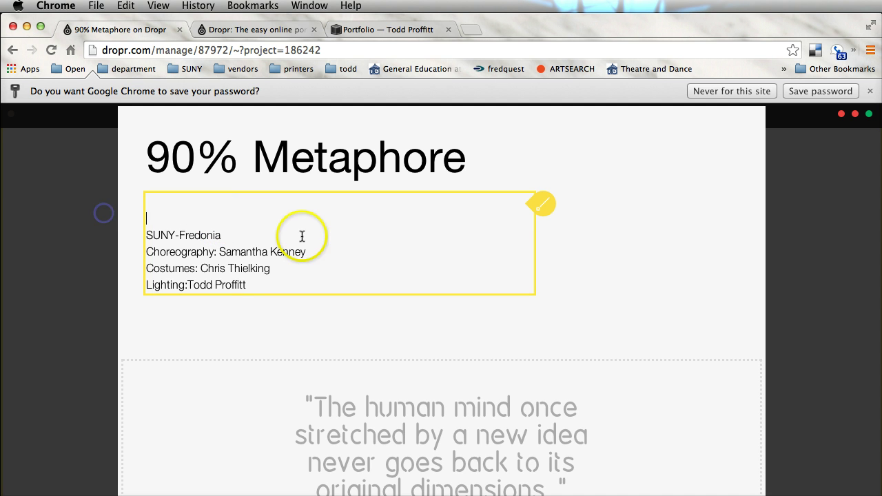
key(Delete)
- Remove the blank line above SUNY-Fredonia and append '-2008' to that line
click(148, 218)
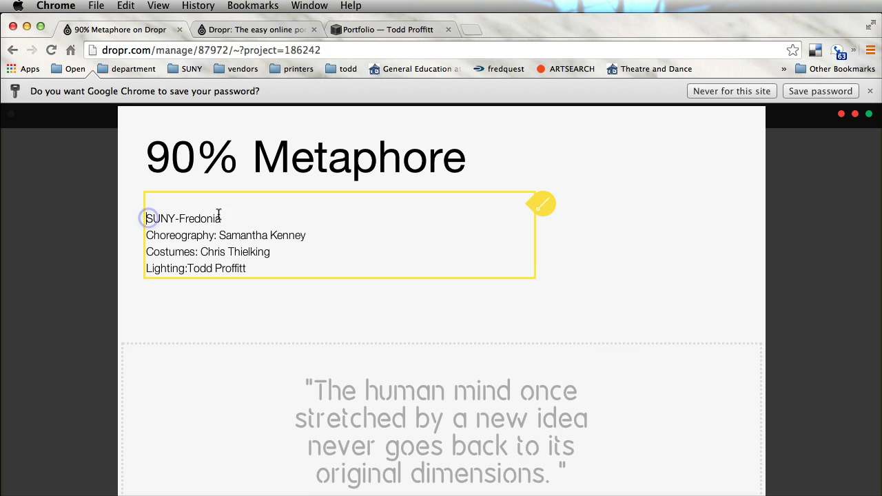
key(BackSpace)
click(244, 204)
text(-)
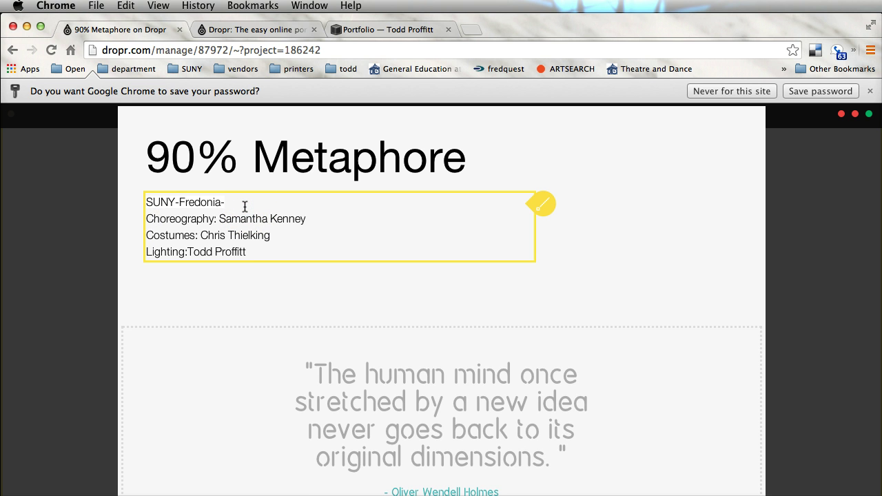
text(2008)
scroll(598, 352, down, 5)
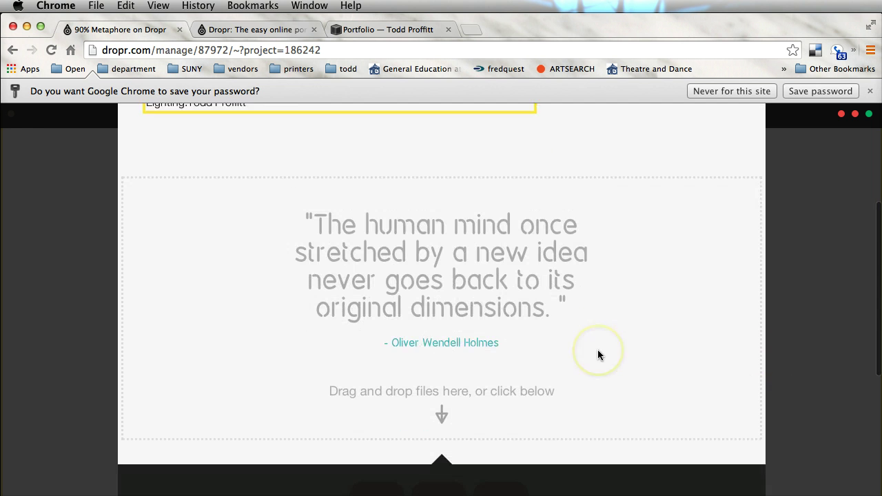
scroll(597, 354, down, 2)
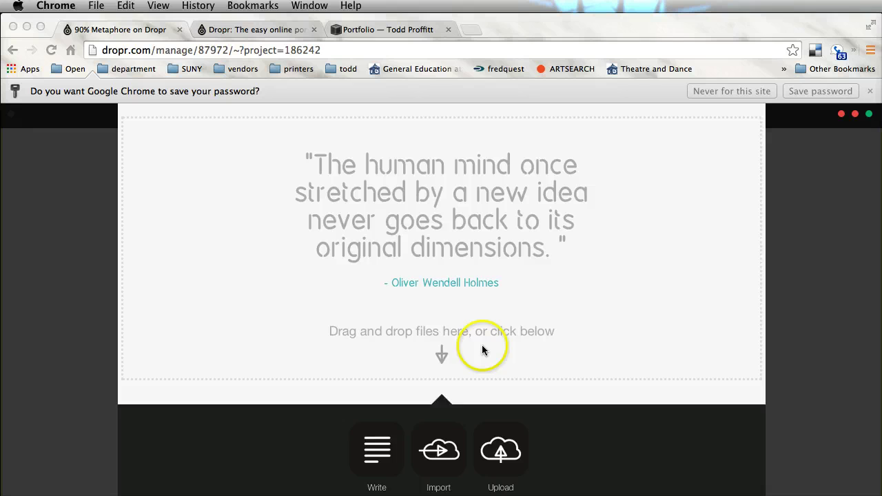
scroll(474, 369, down, 3)
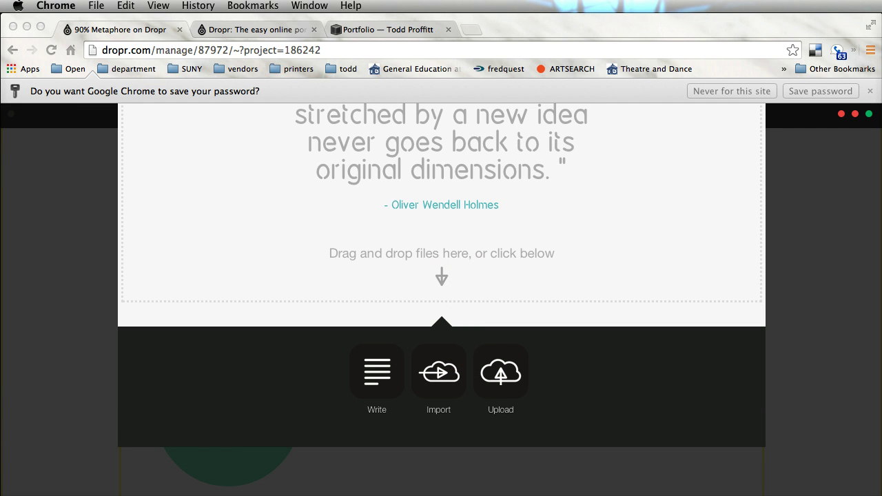
- In Finder, open the 90%metaphore folder and move the window beside the Dropr page
key(super+Tab)
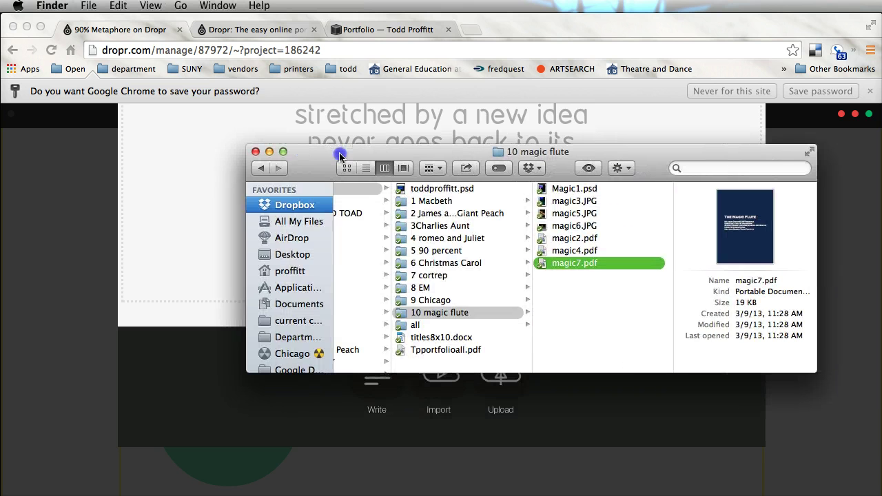
scroll(442, 240, left, 5)
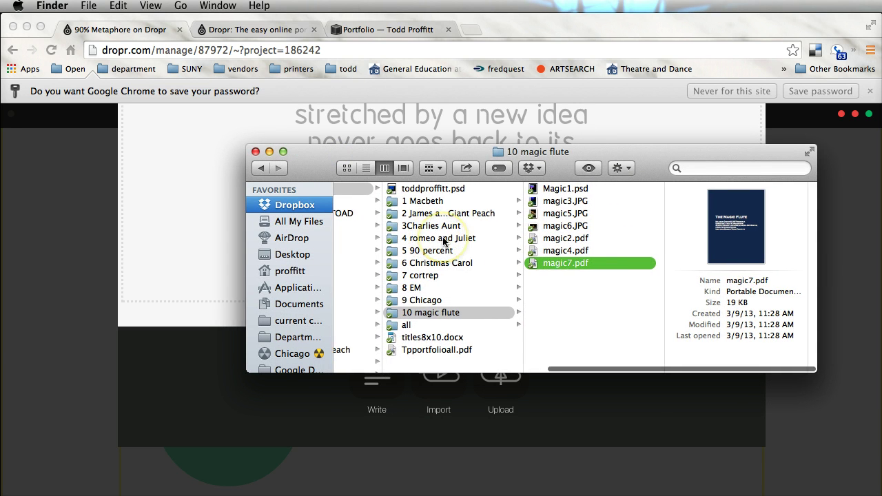
click(412, 200)
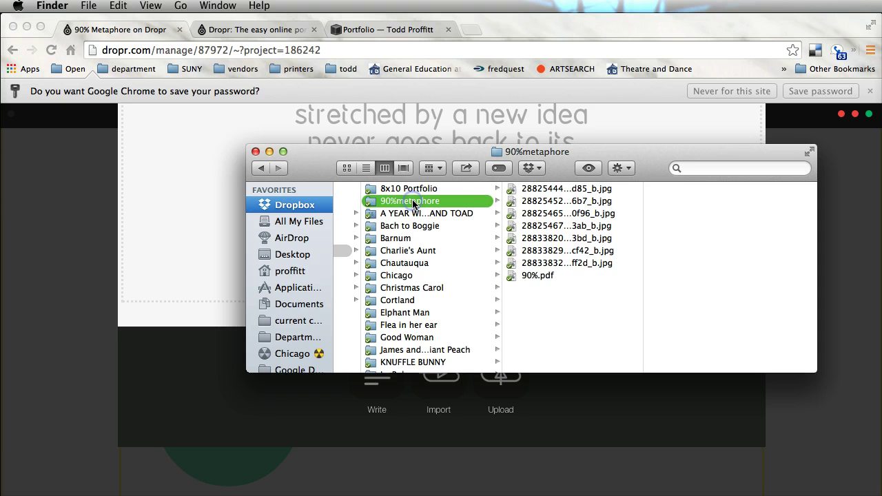
scroll(393, 236, left, 5)
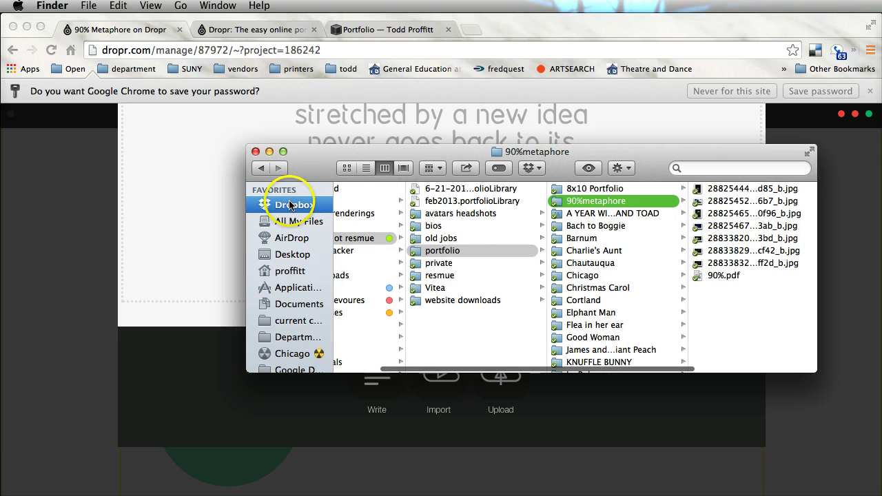
scroll(376, 239, left, 2)
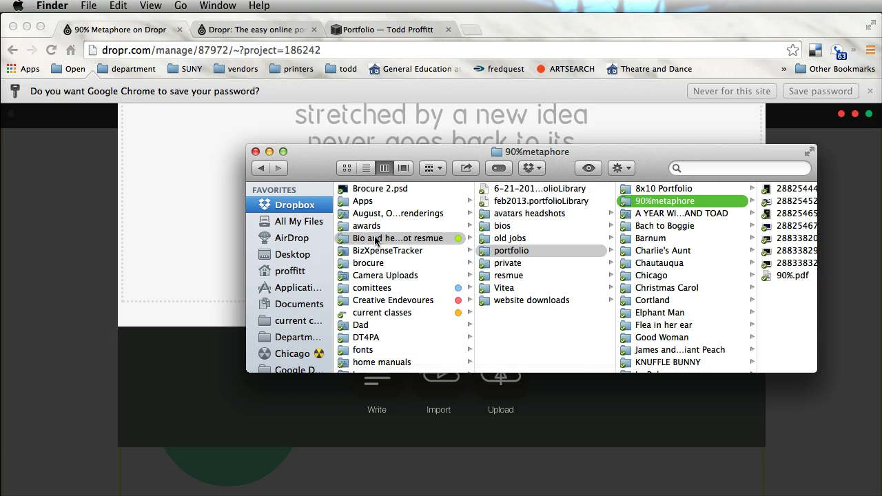
click(670, 205)
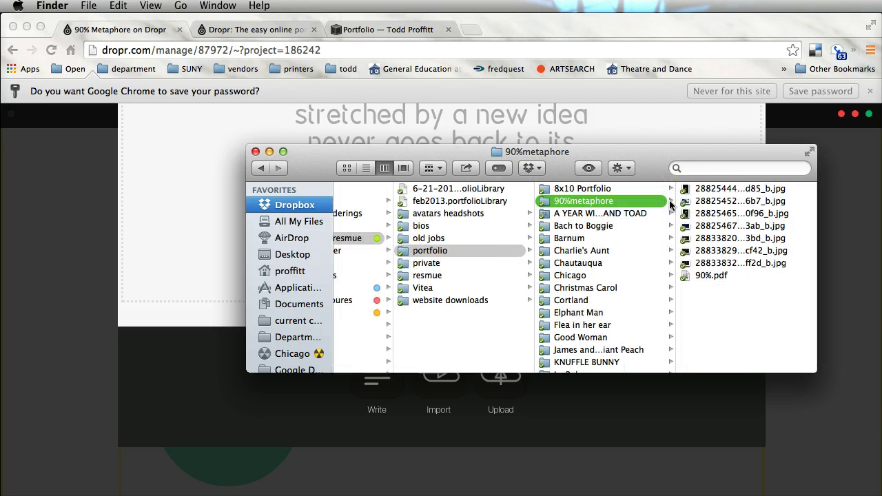
click(702, 169)
drag(640, 168, 564, 239)
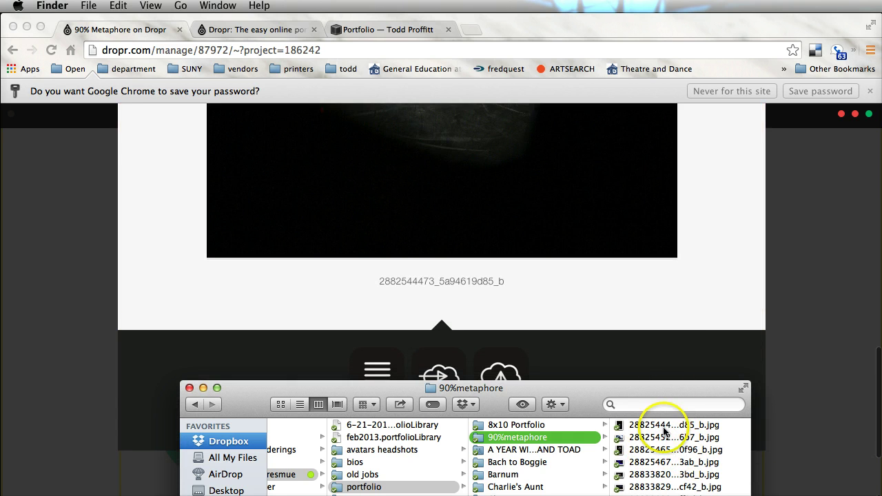
- Drag two .jpg photos onto the Dropr project to upload them, then hide Finder
drag(664, 434, 568, 295)
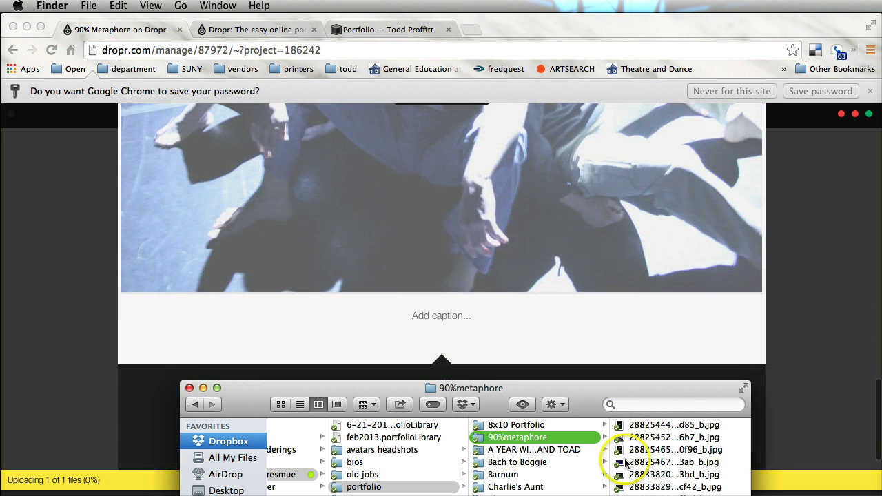
drag(627, 487, 564, 349)
drag(375, 386, 464, 395)
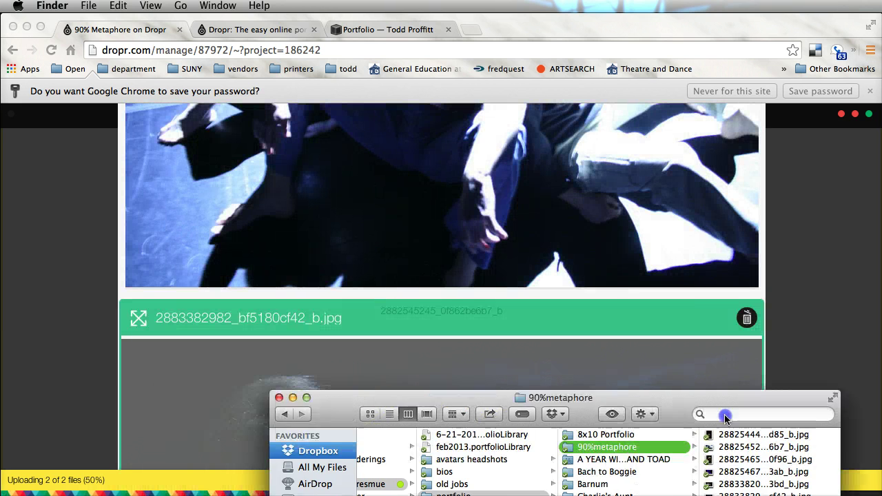
key(super+w)
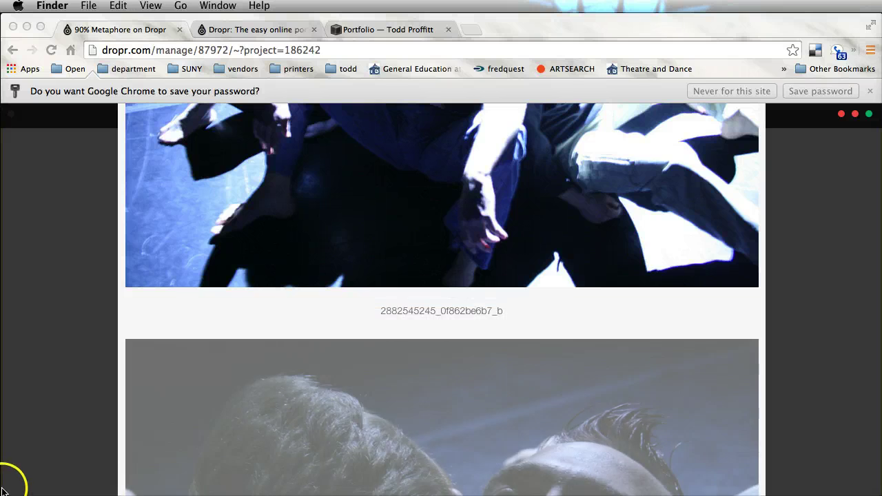
- Return to the browser and close Dropr's side menu to view the project
click(10, 479)
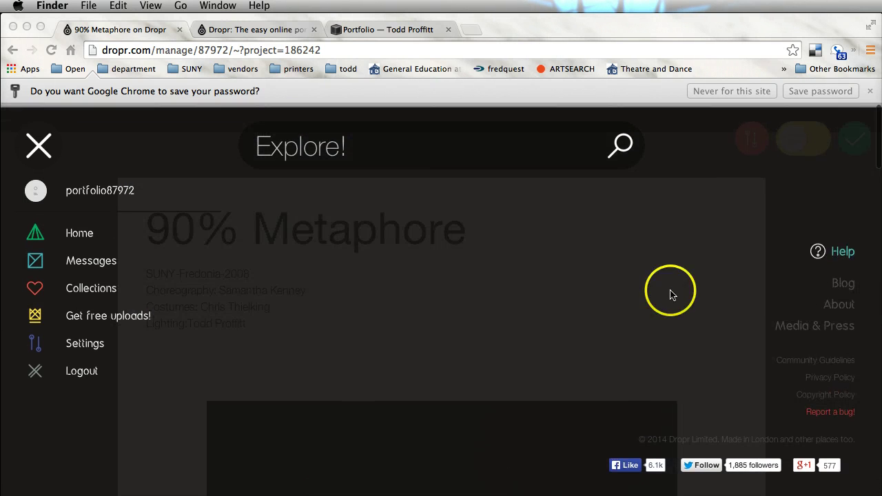
click(672, 295)
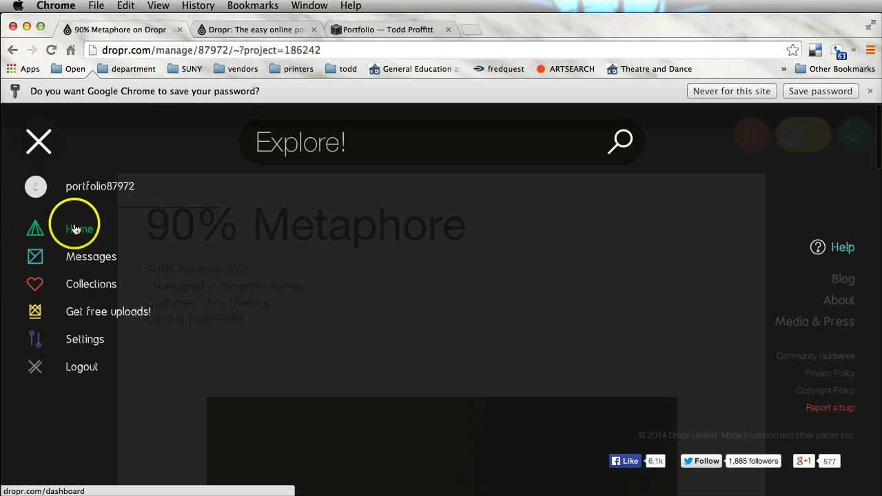
click(608, 345)
scroll(607, 345, down, 15)
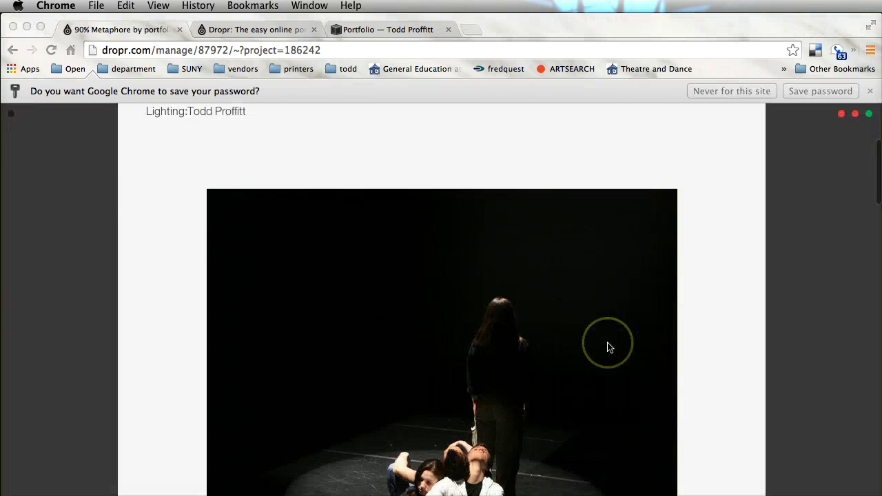
scroll(607, 341, up, 15)
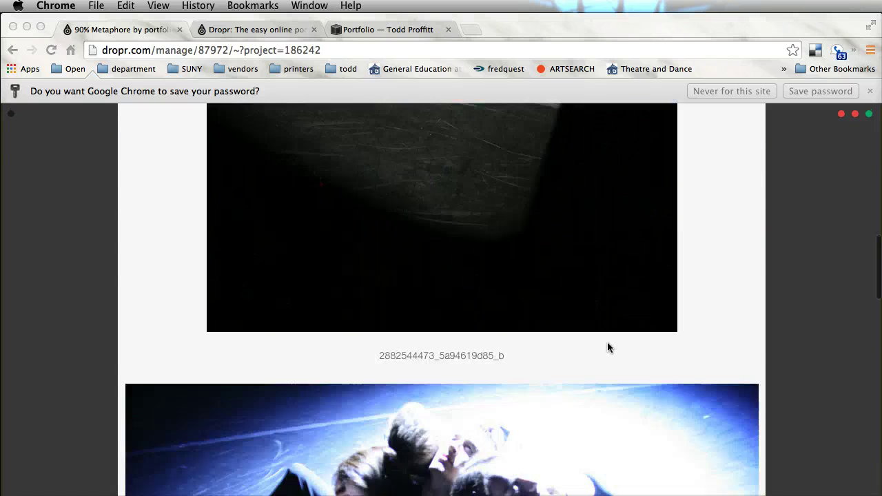
- Make the 90% Metaphore project public with the eye toggle and finish editing it
click(859, 151)
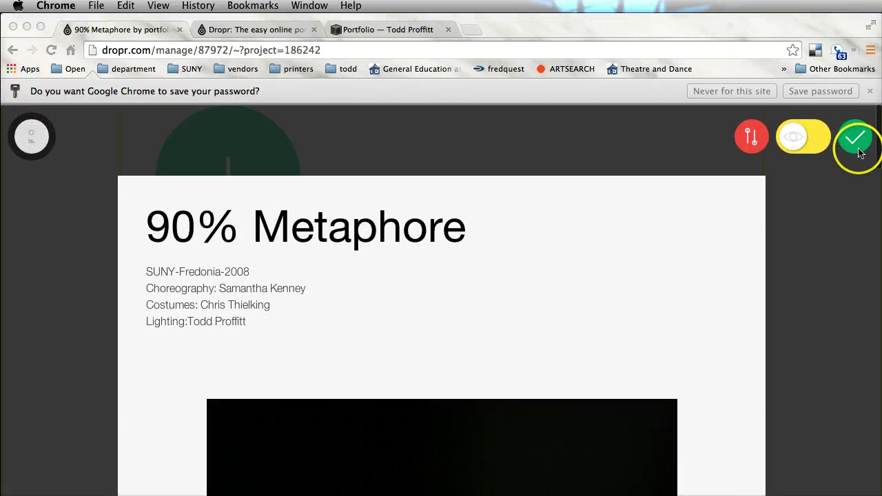
click(792, 141)
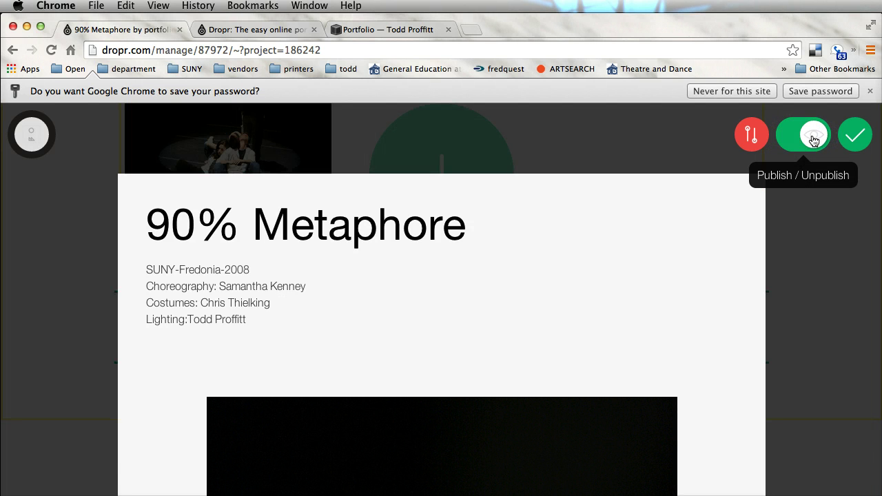
click(852, 142)
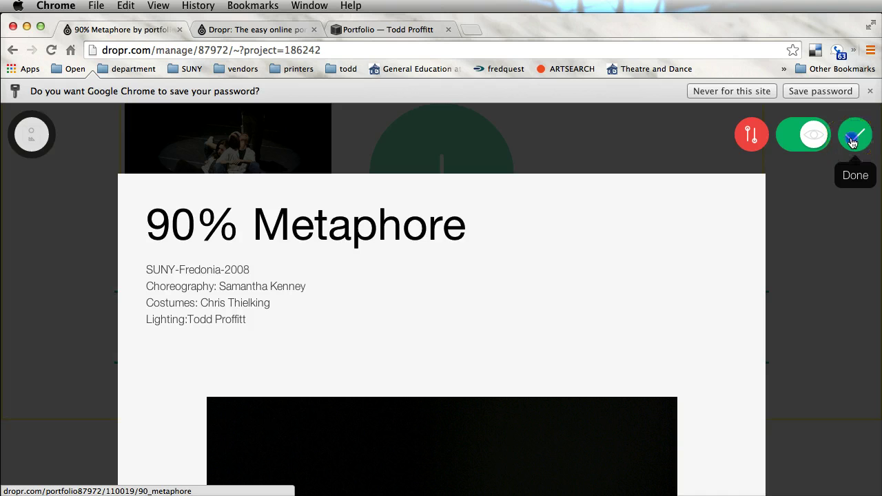
scroll(704, 276, up, 3)
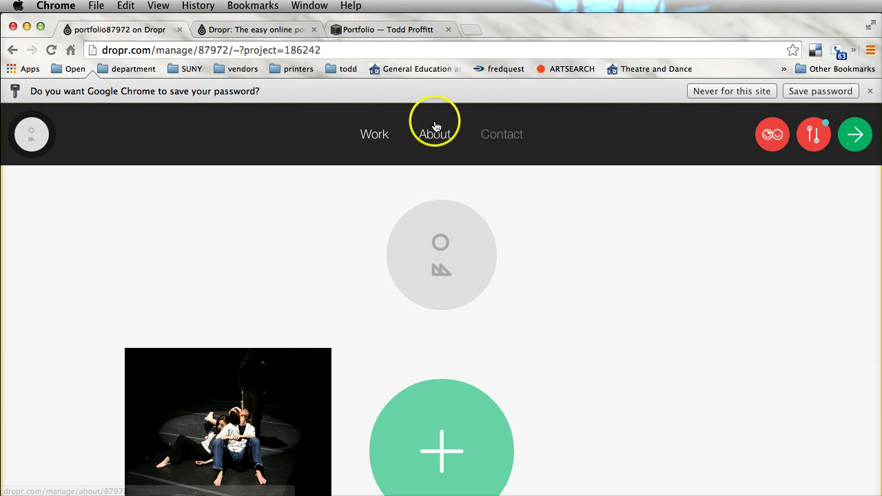
- On the About page, replace the portfolio87972 profile name with the owner's full name
click(435, 126)
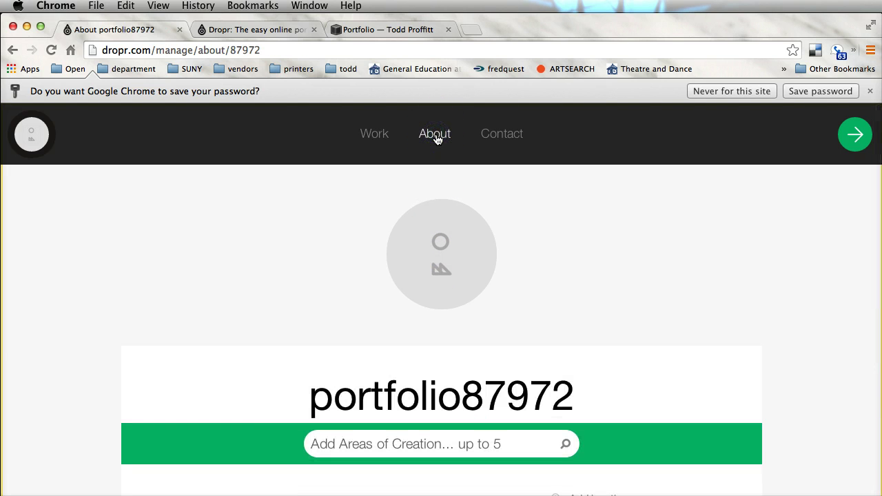
scroll(579, 298, down, 5)
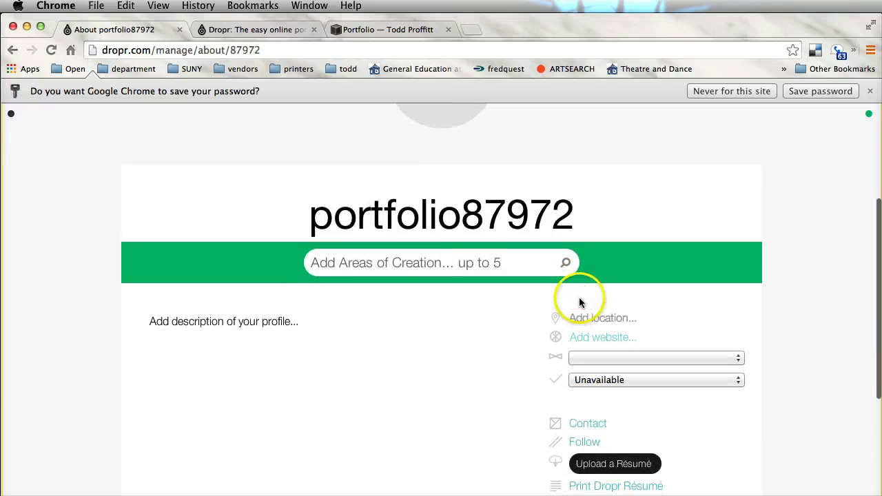
scroll(579, 298, up, 2)
drag(587, 296, 140, 265)
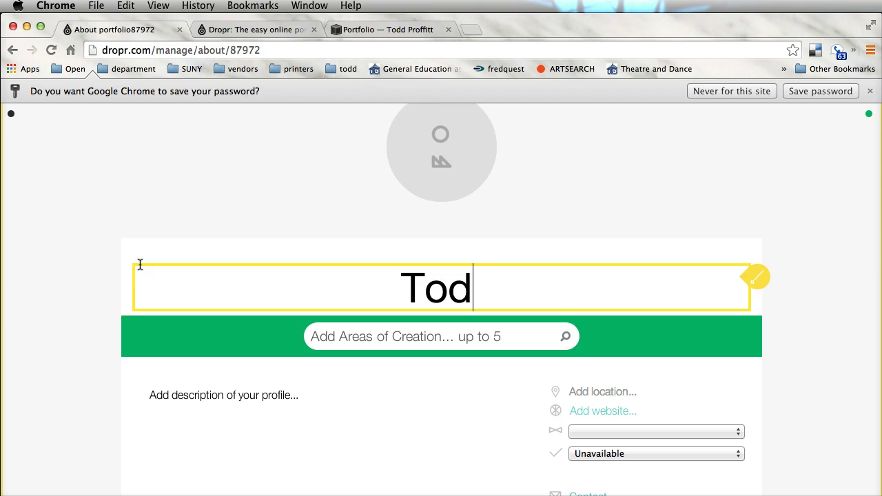
text(d PROFF)
key(BackSpace)
key(BackSpace)
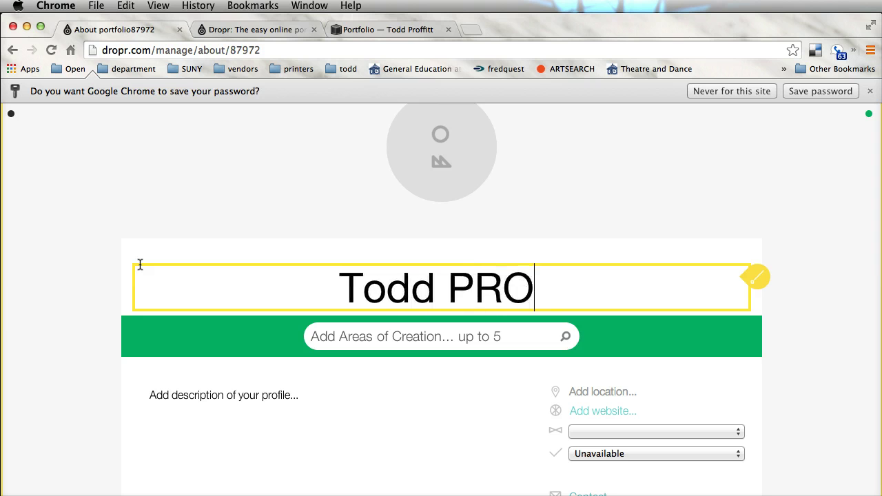
key(BackSpace)
text(OFFITT)
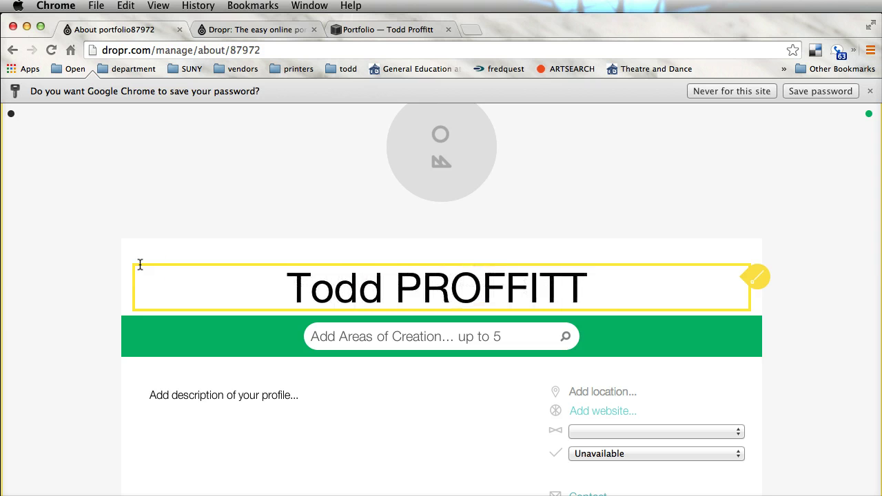
scroll(184, 285, down, 5)
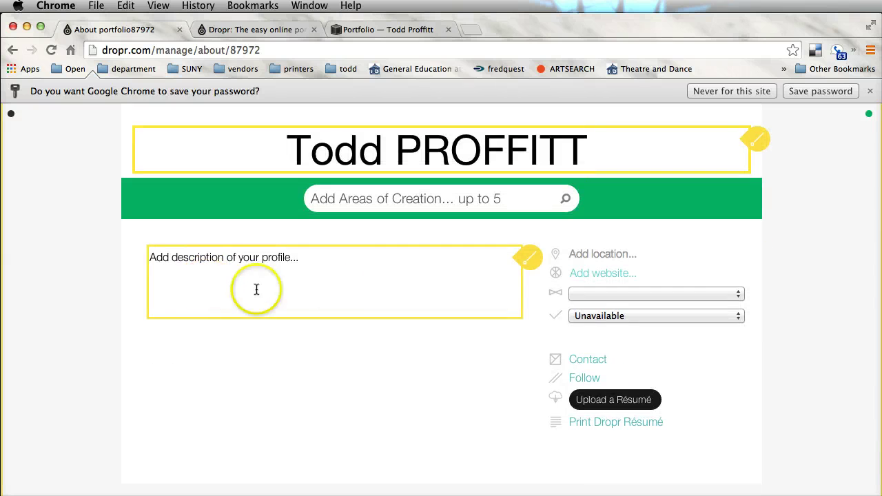
click(332, 261)
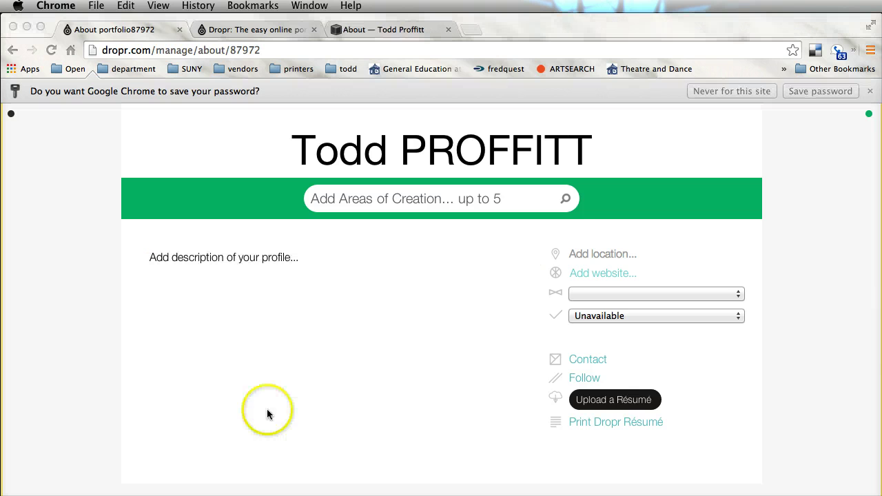
- Replace the placeholder profile description with the pasted biography
click(318, 259)
key(super+a)
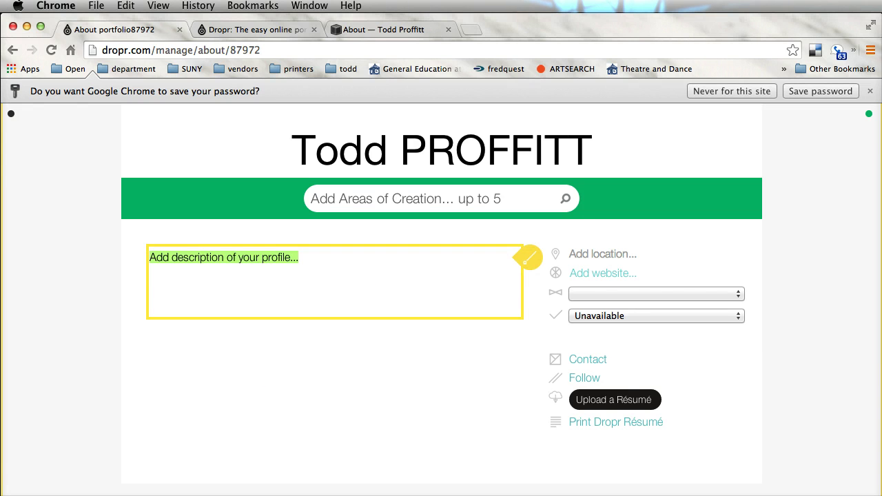
key(super+v)
scroll(153, 253, up, 5)
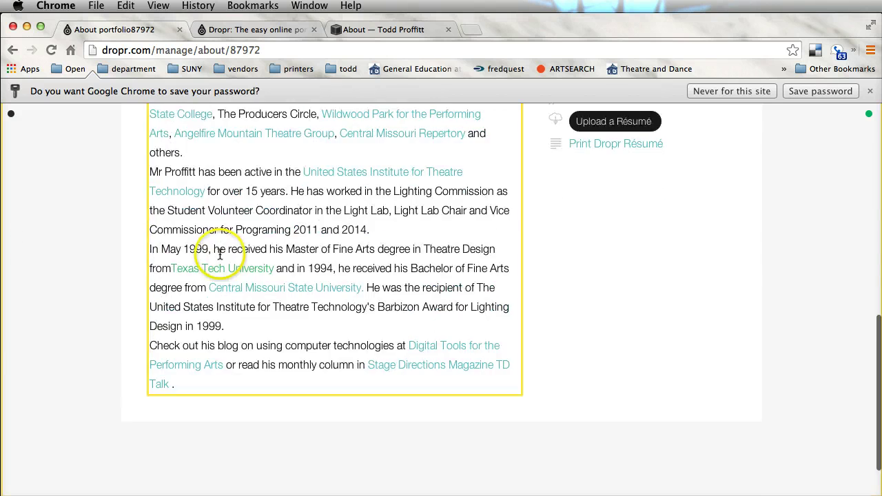
scroll(220, 255, up, 2)
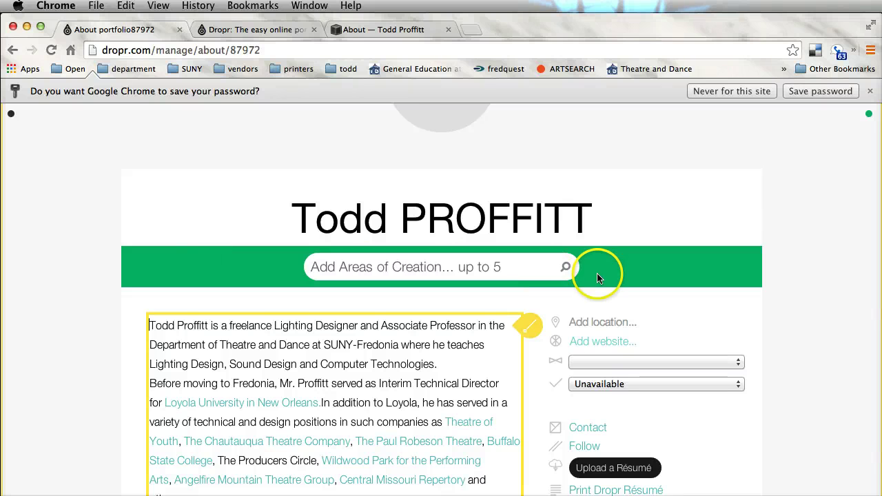
scroll(721, 327, down, 1)
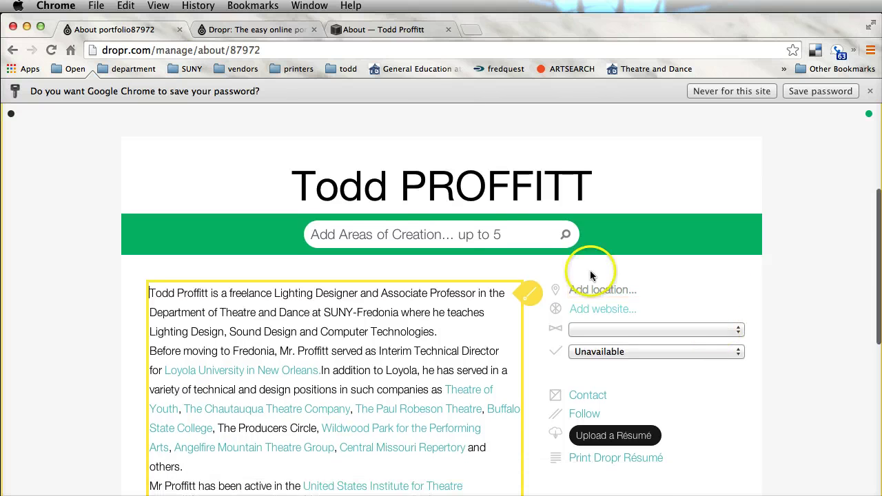
- Enter the owner's website address and set the status to Freelancer and Available
click(639, 311)
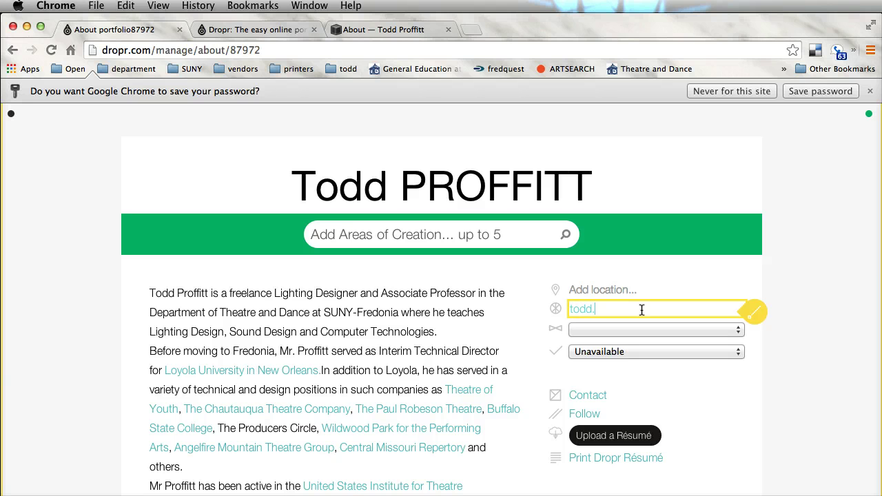
text(todd.proffitt.com)
click(677, 328)
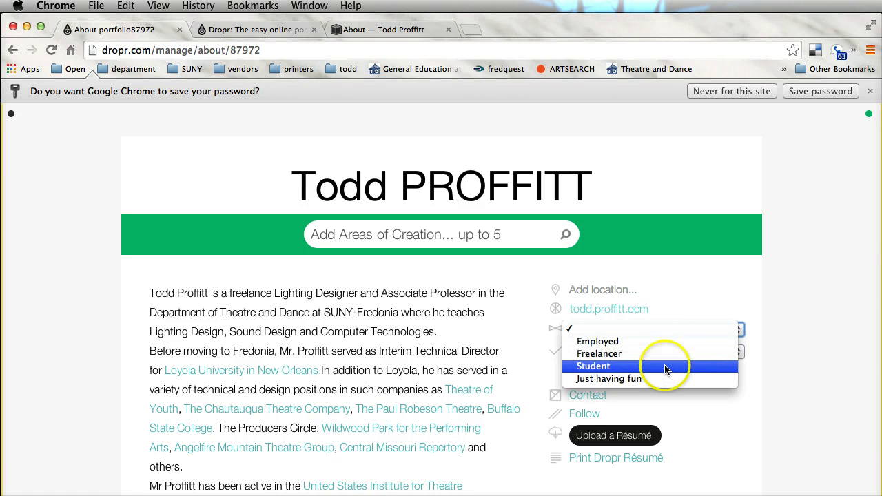
click(656, 354)
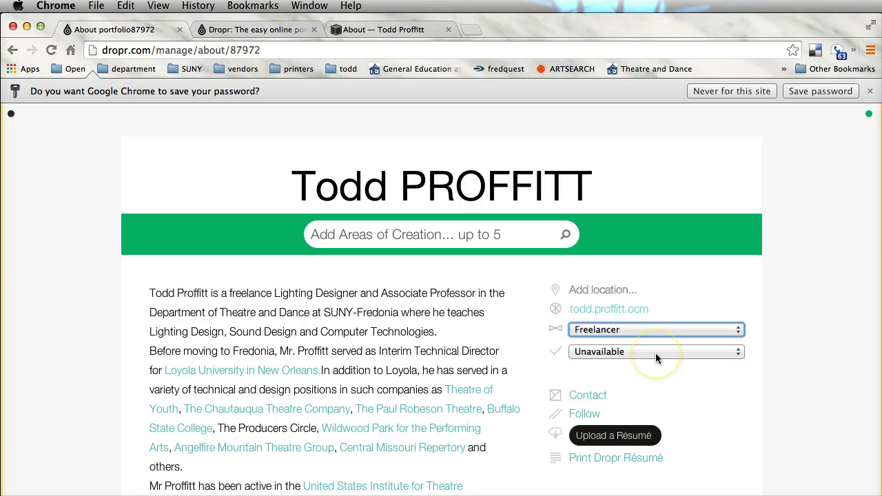
click(658, 350)
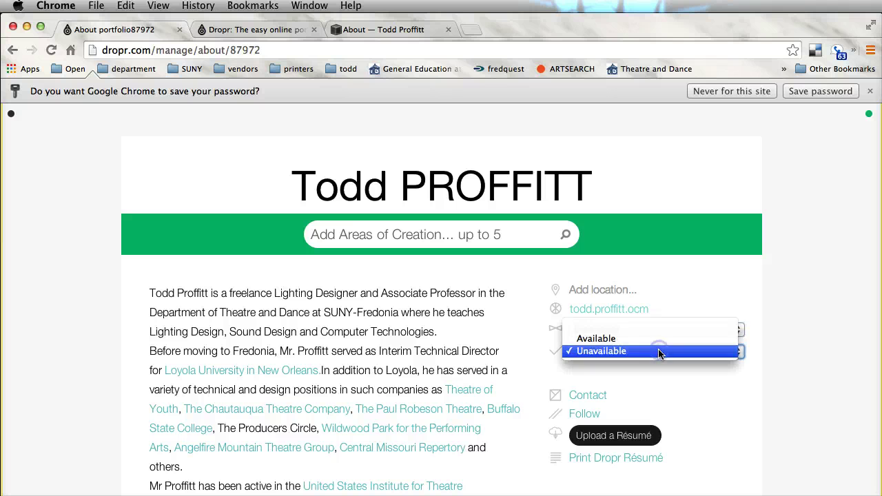
click(654, 340)
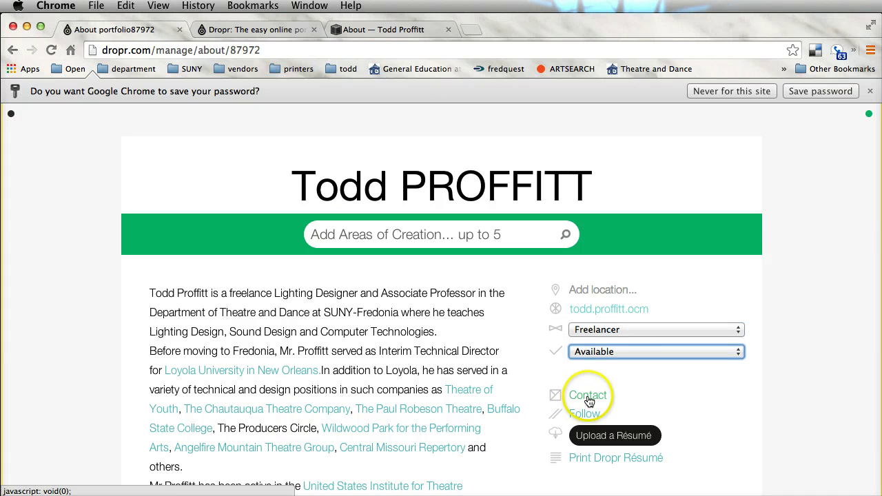
scroll(625, 391, down, 3)
- Preview the About page's contact form and close it again
click(590, 316)
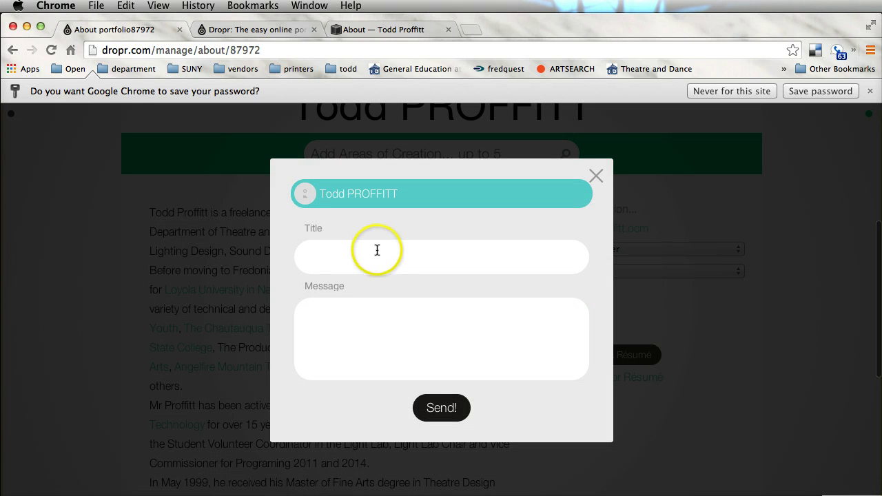
click(596, 178)
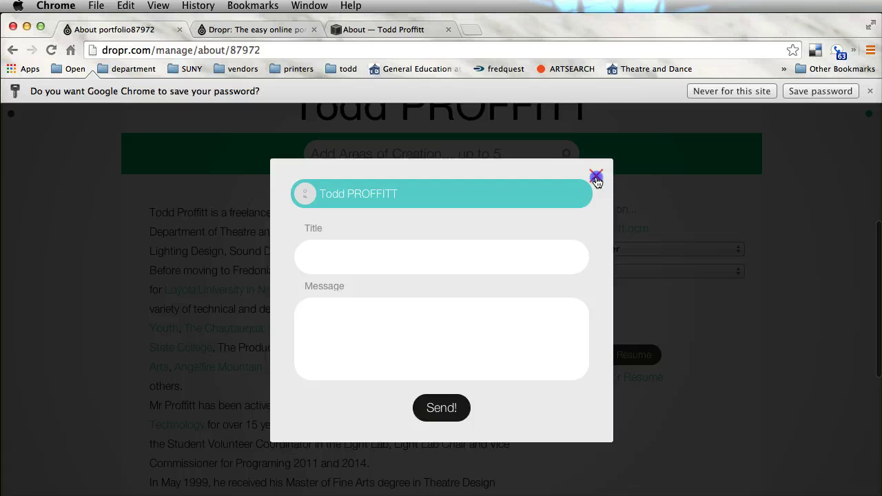
scroll(563, 223, up, 2)
scroll(563, 223, down, 3)
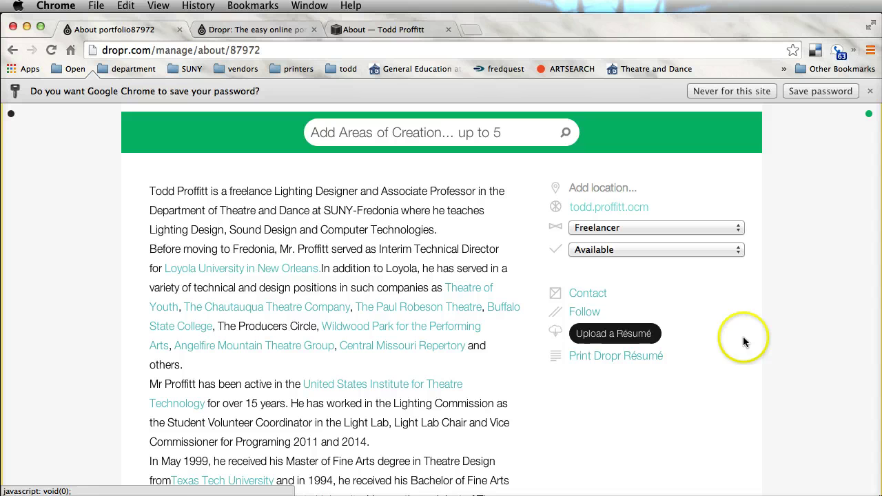
- Upload tplds14.pdf from Dropbox > Bio and headshot resmue > Vitea > resmue as the résumé
click(620, 335)
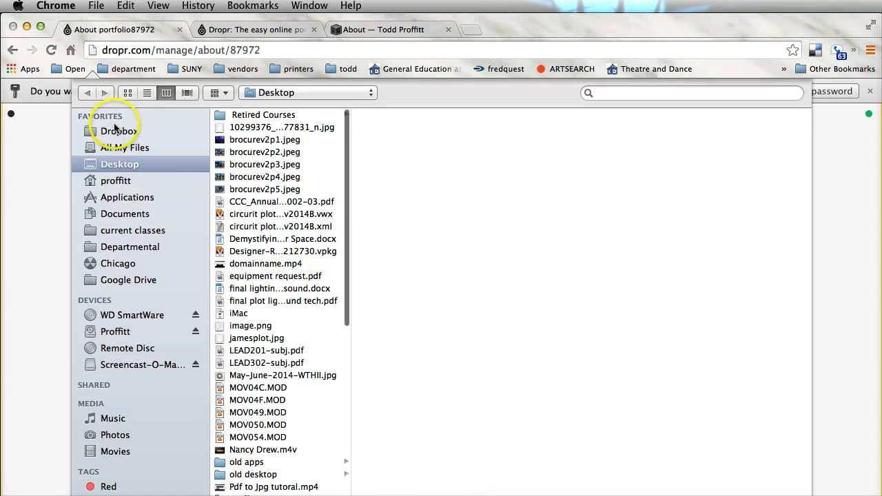
click(158, 130)
click(285, 166)
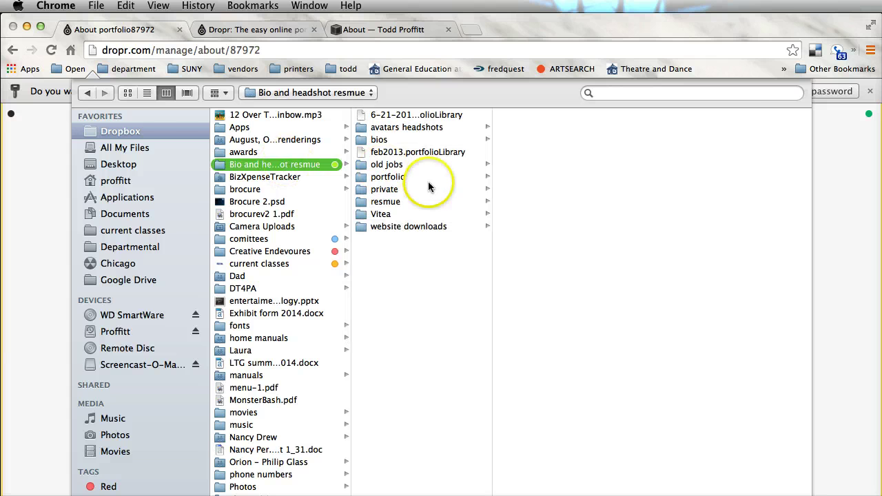
click(384, 214)
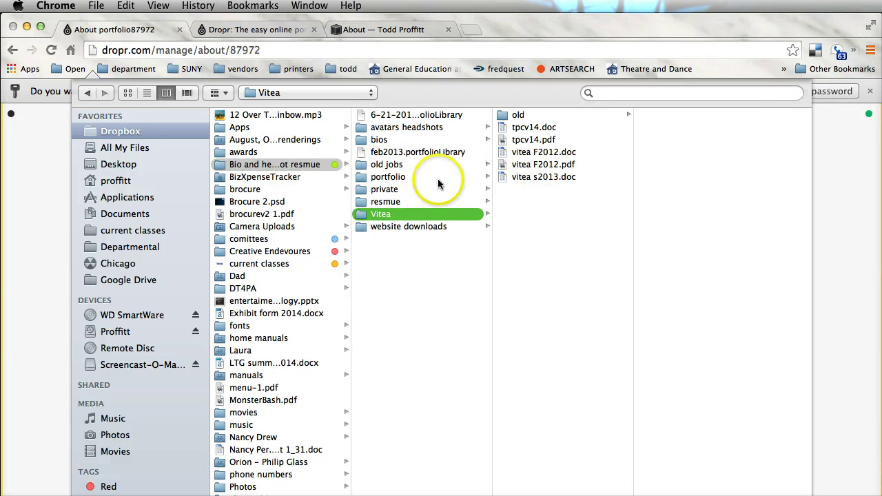
click(385, 201)
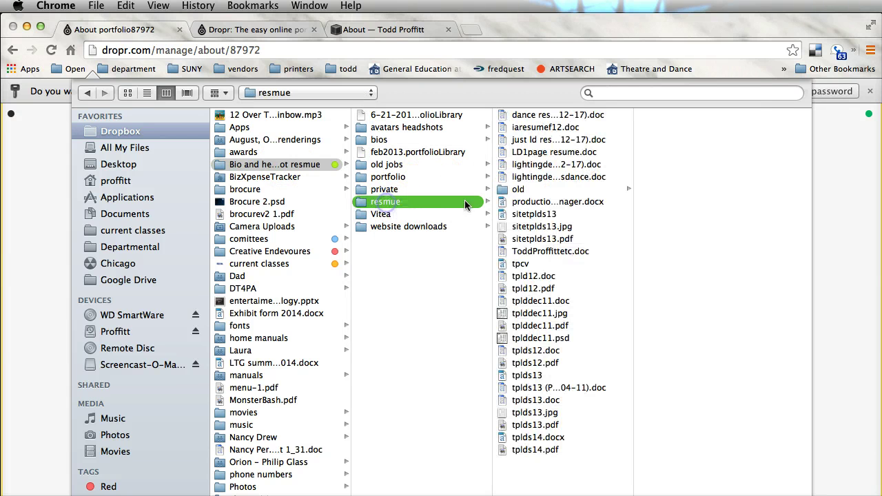
click(528, 450)
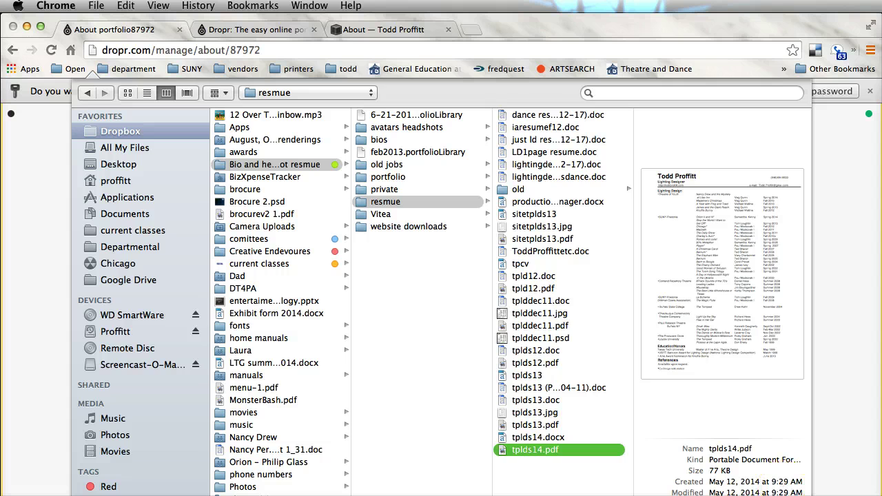
key(Return)
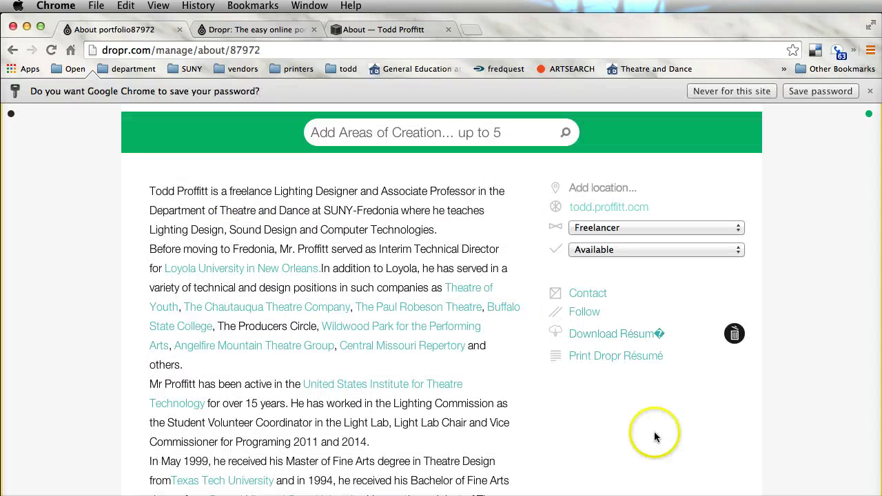
scroll(661, 412, down, 4)
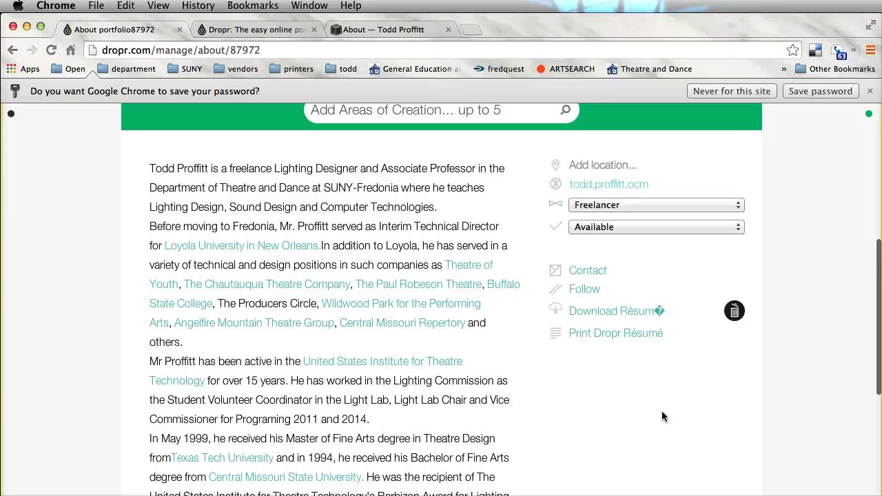
scroll(662, 412, up, 8)
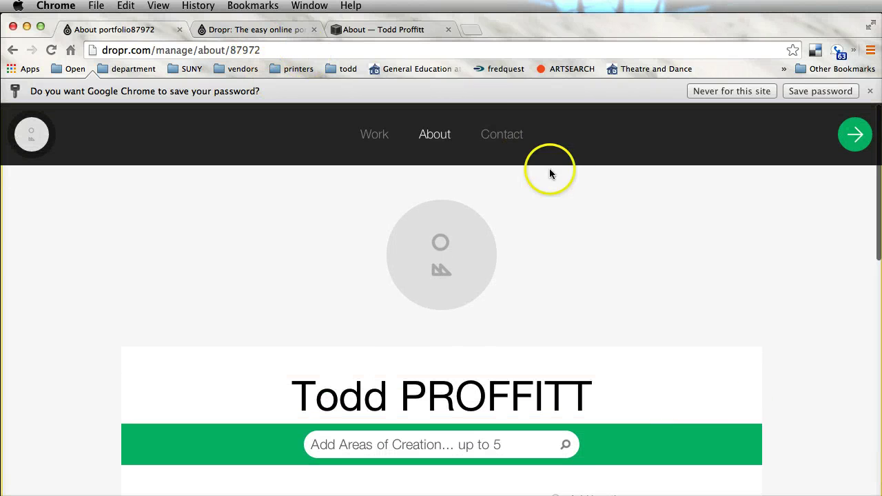
- Preview and close the contact form, then go to the Work page
click(502, 134)
click(596, 176)
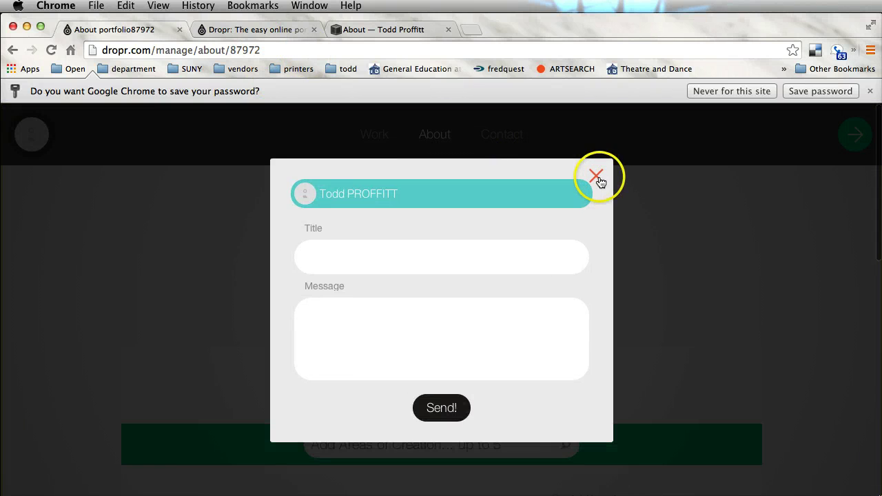
scroll(627, 276, down, 2)
scroll(627, 276, up, 2)
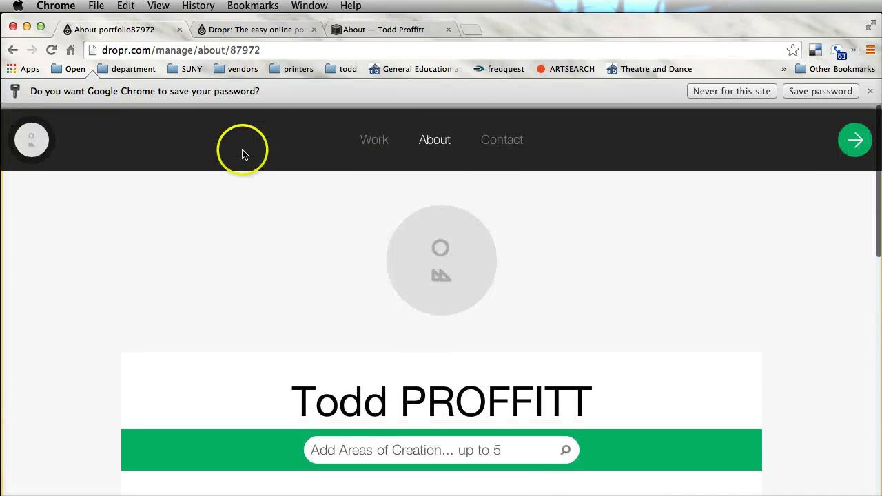
click(373, 135)
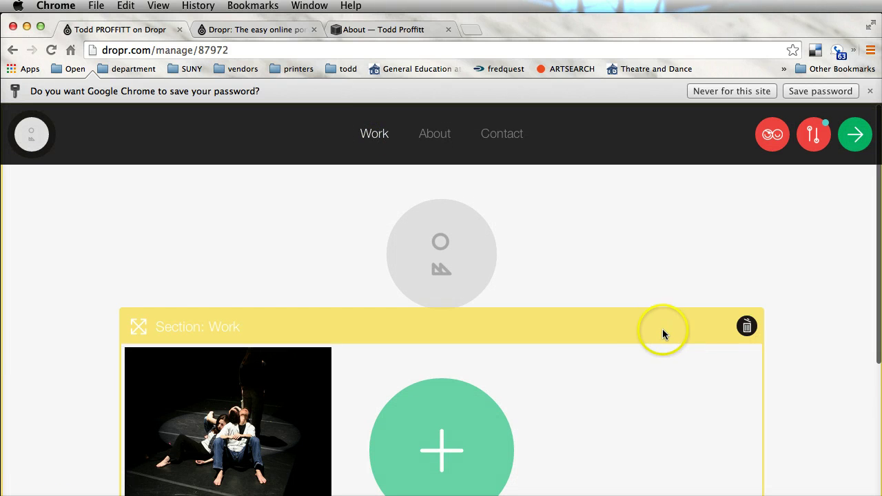
scroll(463, 242, down, 2)
click(628, 238)
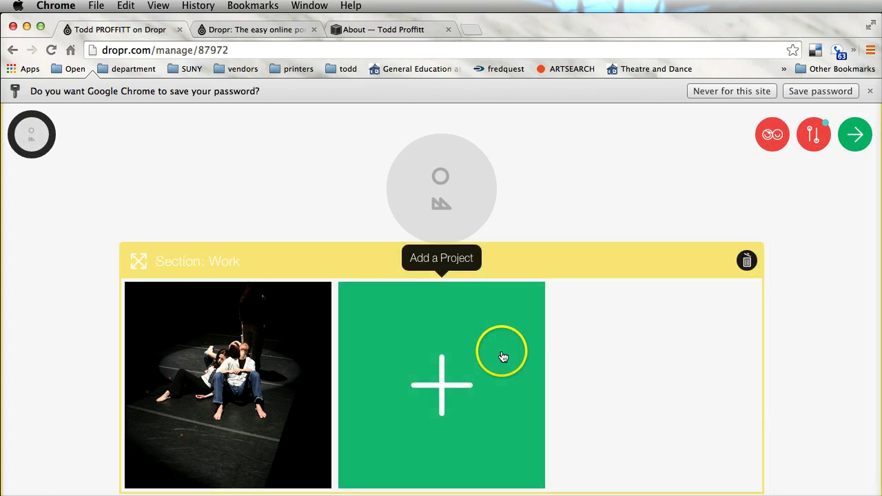
scroll(506, 356, down, 4)
- Add a new project to the Work section titled 'Flea in Her Ear'
click(441, 257)
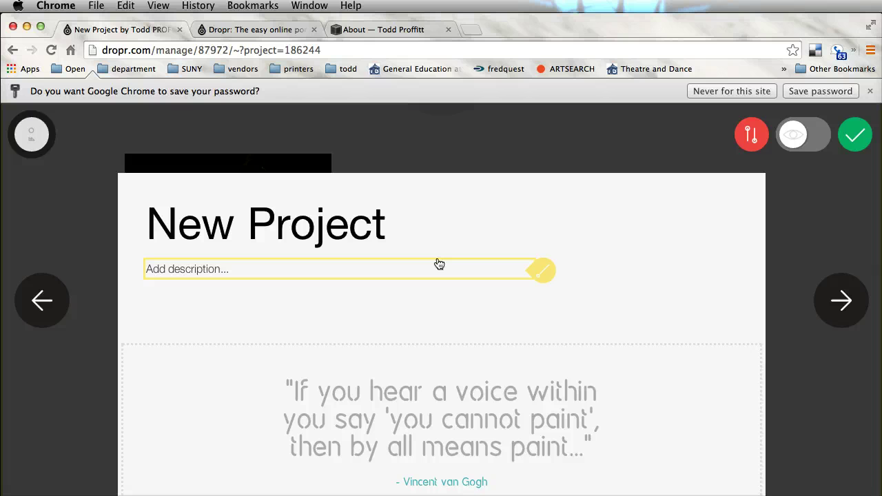
click(375, 243)
drag(372, 220, 55, 214)
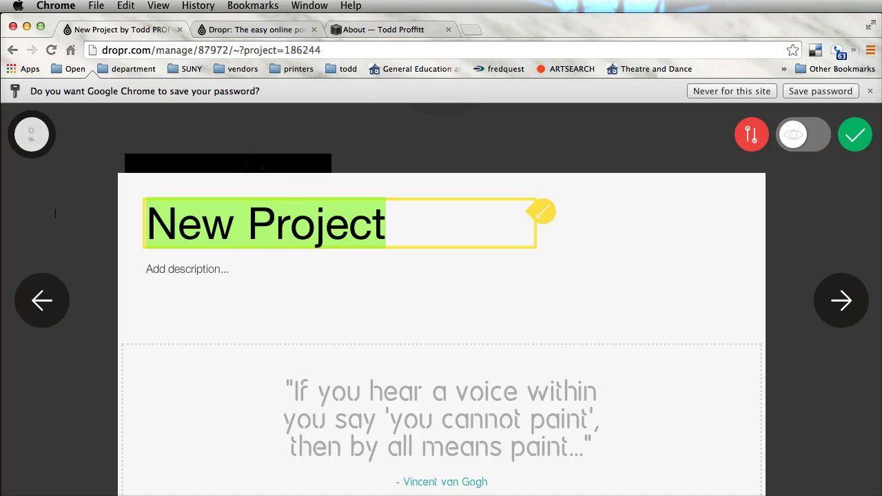
text(G)
key(BackSpace)
text(F)
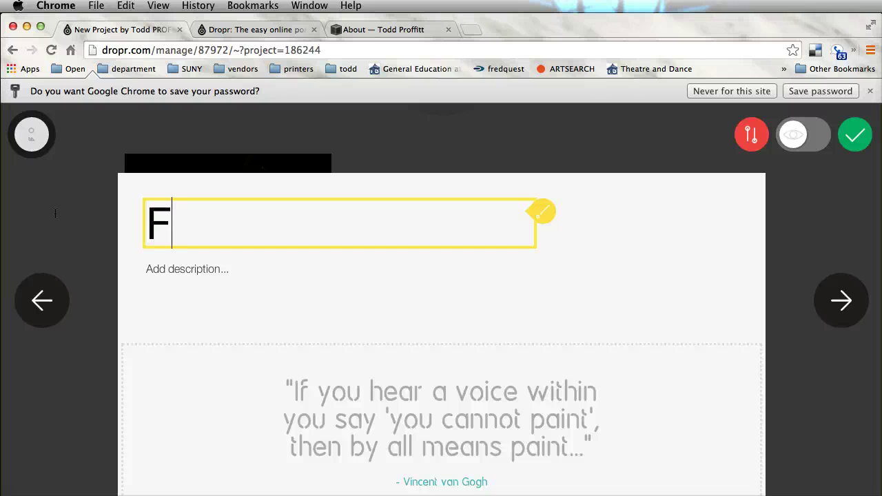
text(lea in )
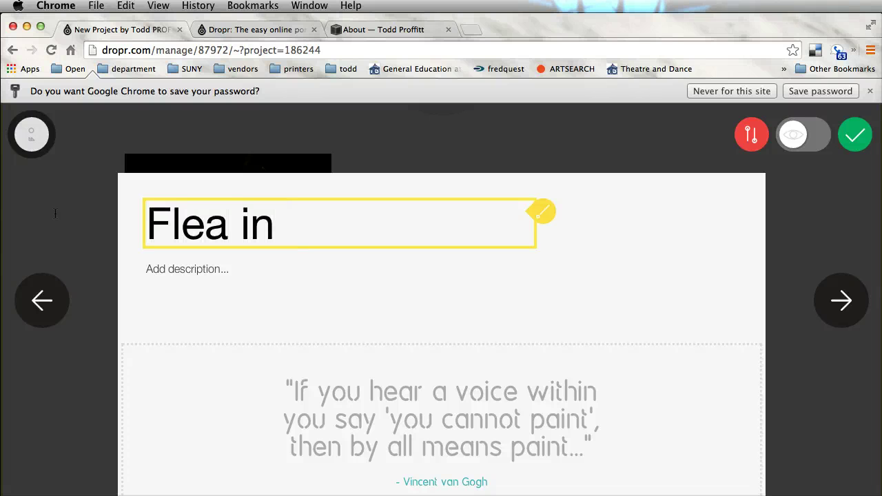
text(Here)
key(BackSpace)
key(BackSpace)
text(Ea)
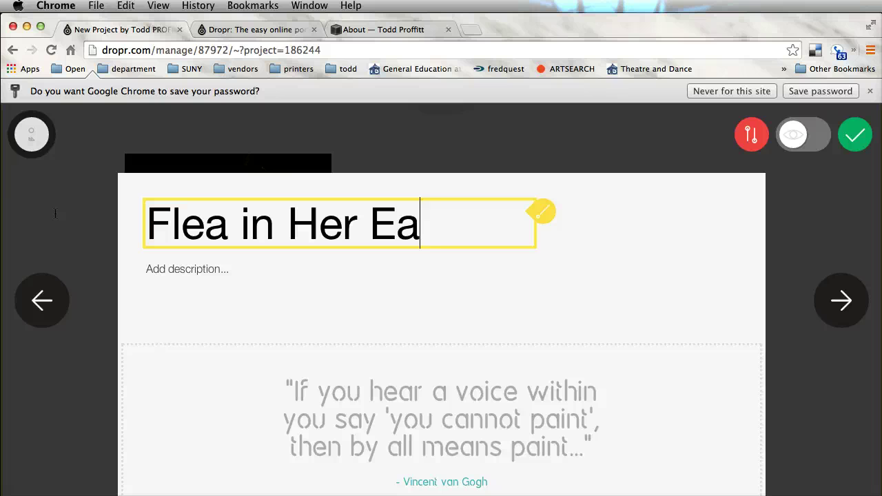
text(r)
click(661, 274)
- Drag three DSCN photos from Finder's Flea in her ear folder into the project, then minimize Finder
click(623, 337)
click(486, 339)
key(super+Tab)
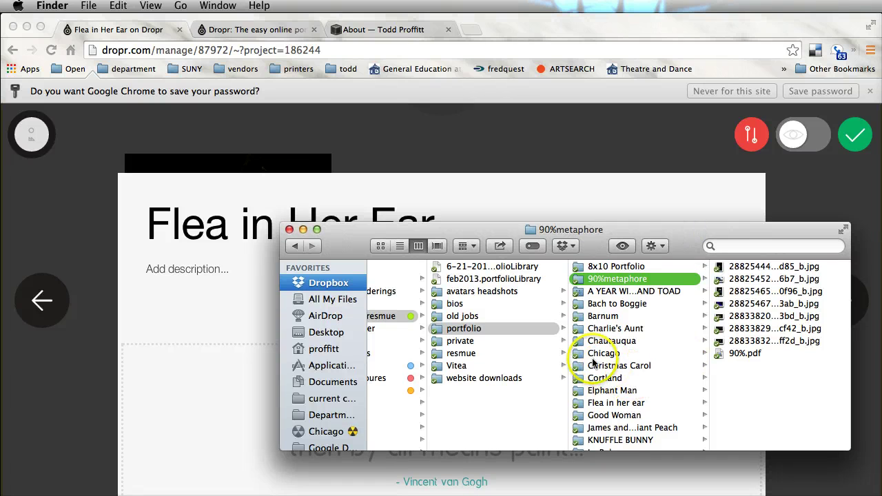
scroll(621, 376, down, 1)
click(615, 383)
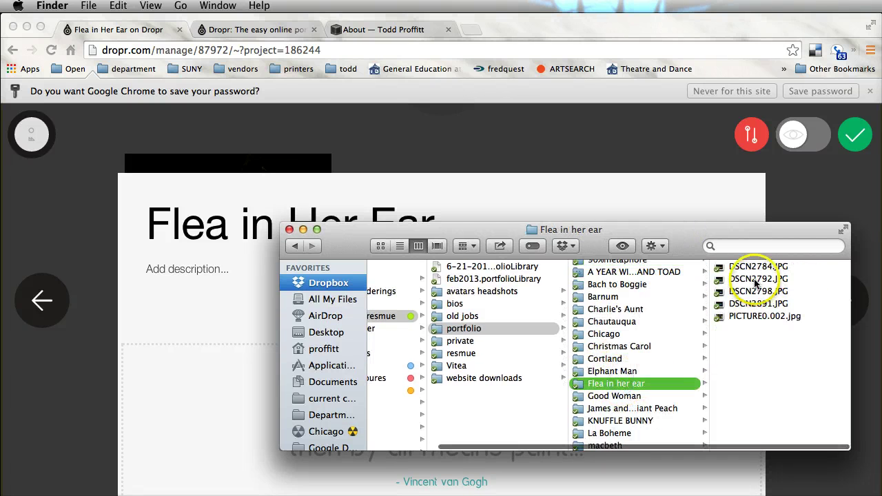
click(750, 267)
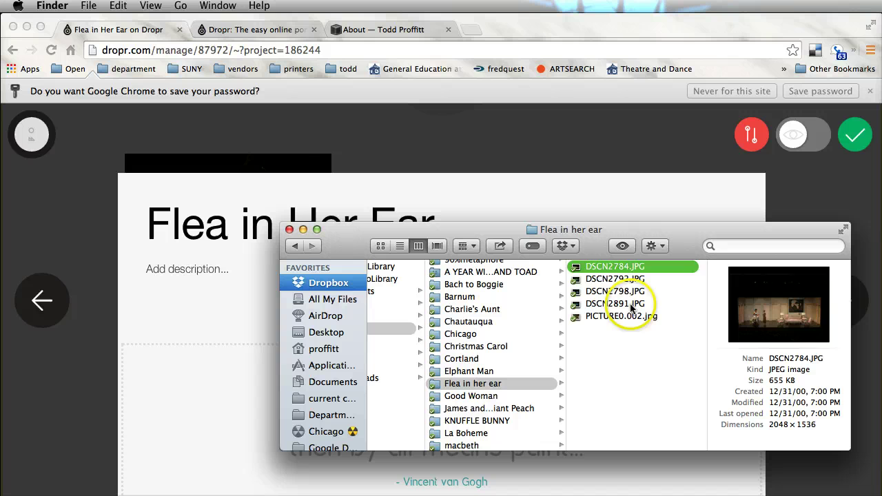
shift+click(618, 295)
drag(620, 289, 239, 373)
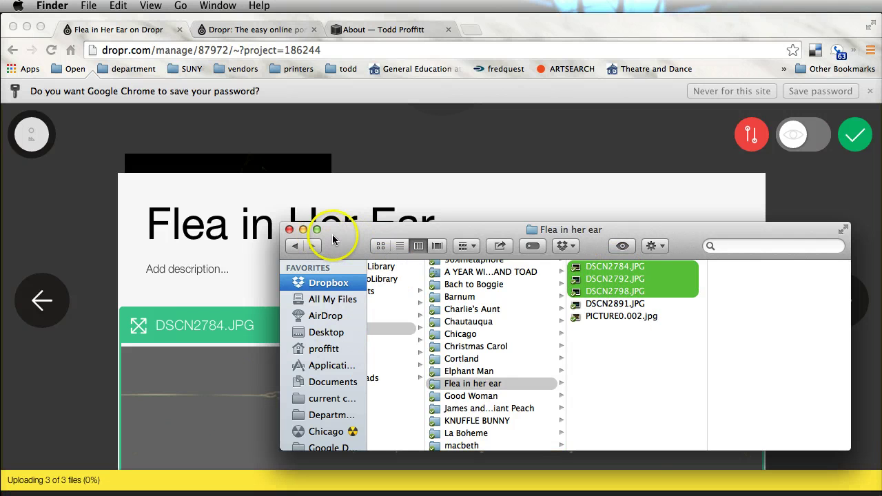
drag(333, 233, 755, 329)
key(super+m)
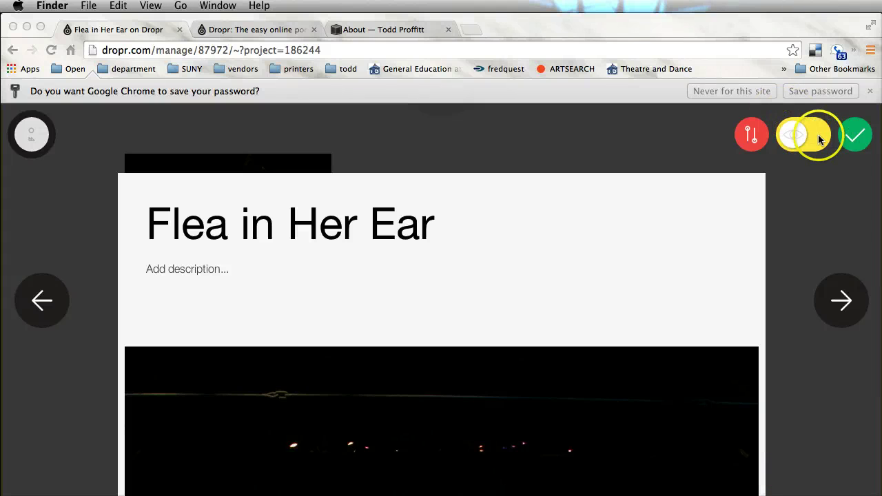
- Publish the Flea in Her Ear project and finish editing it
click(798, 140)
click(858, 142)
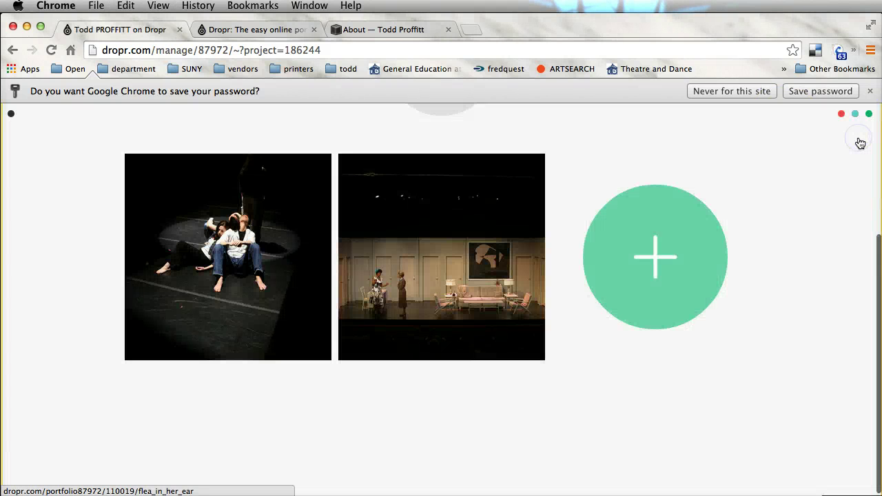
click(752, 144)
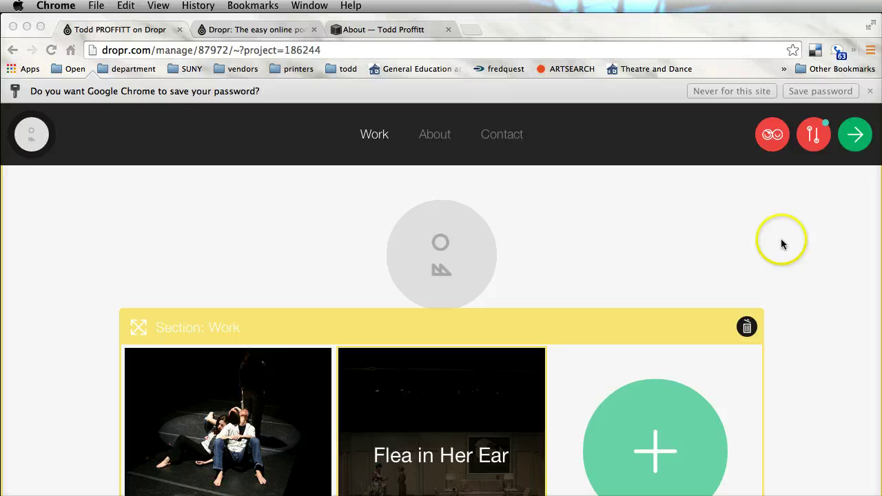
- In the portfolio settings, retype the all-caps surname in the Portfolio Name in normal case
click(815, 138)
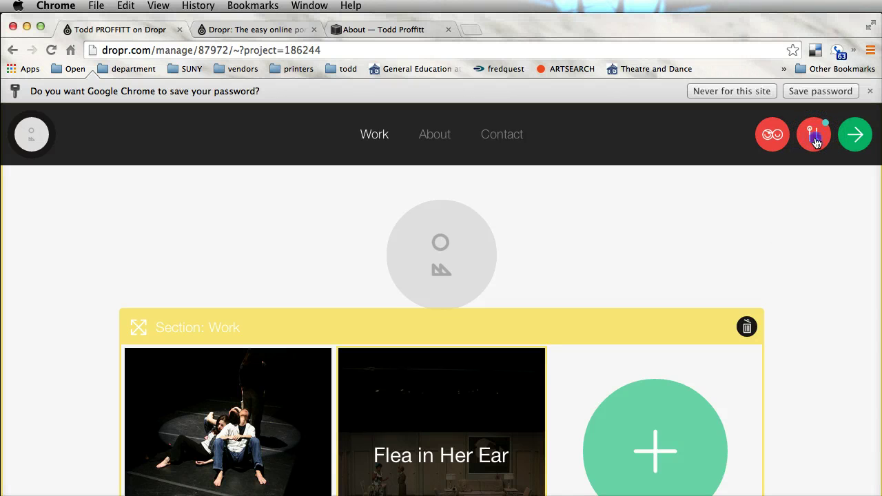
click(816, 138)
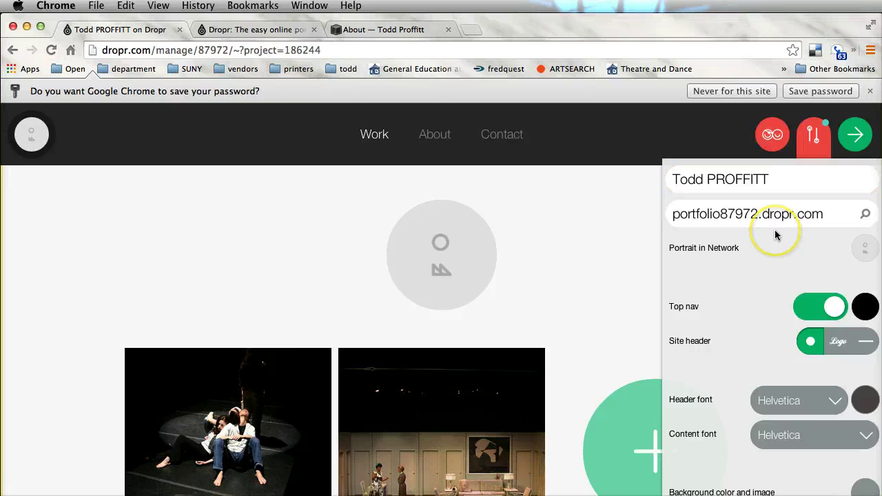
drag(769, 180, 715, 180)
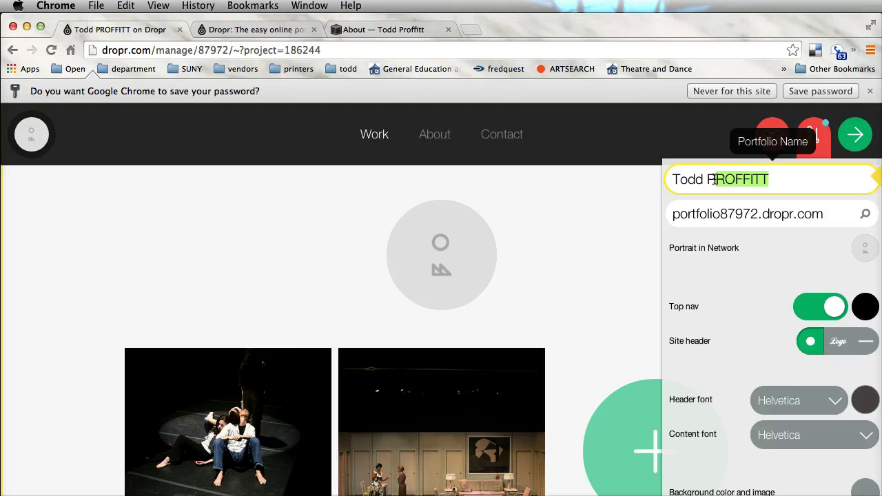
text(roffitt)
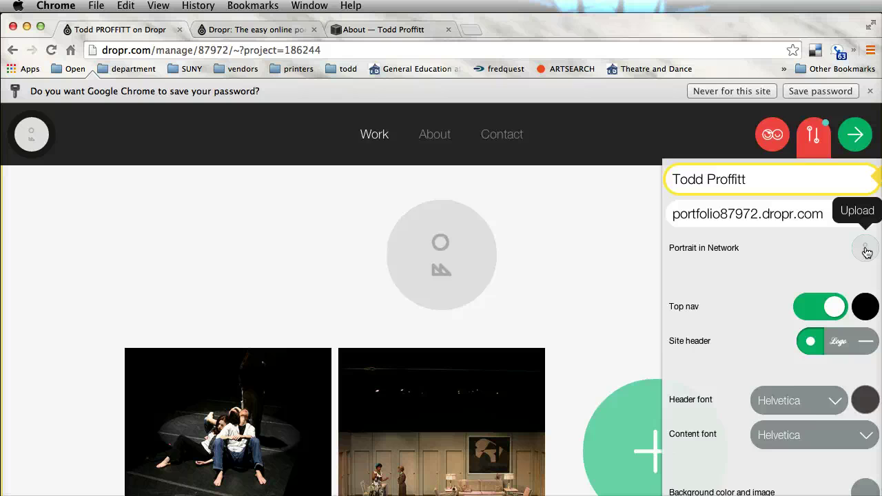
- Upload tp.jpg from Bio and headshot resmue > avatars headshots as the portfolio portrait
click(865, 250)
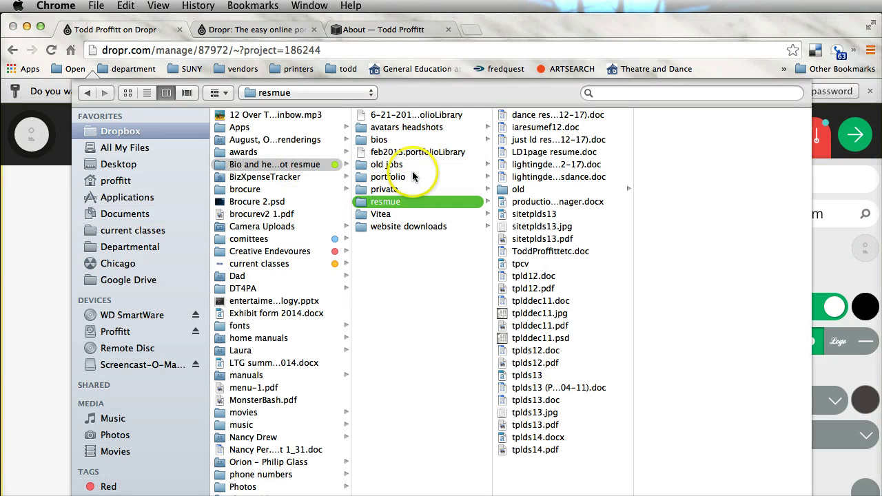
click(298, 164)
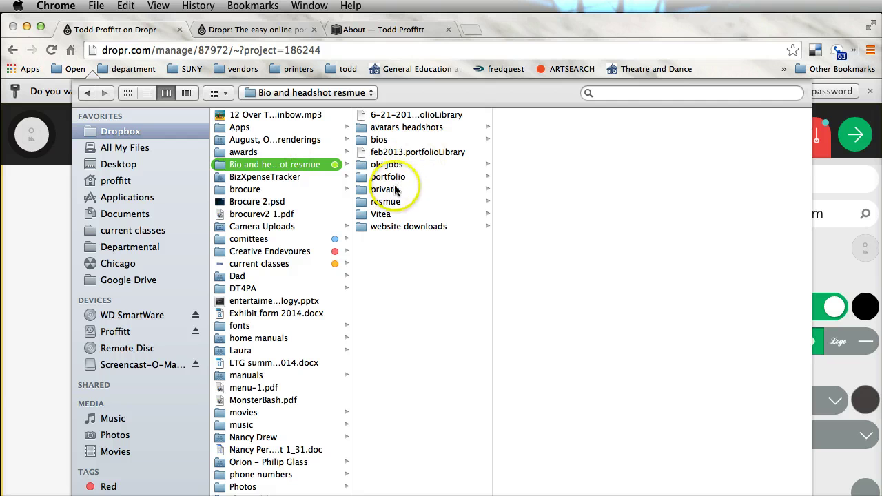
click(401, 128)
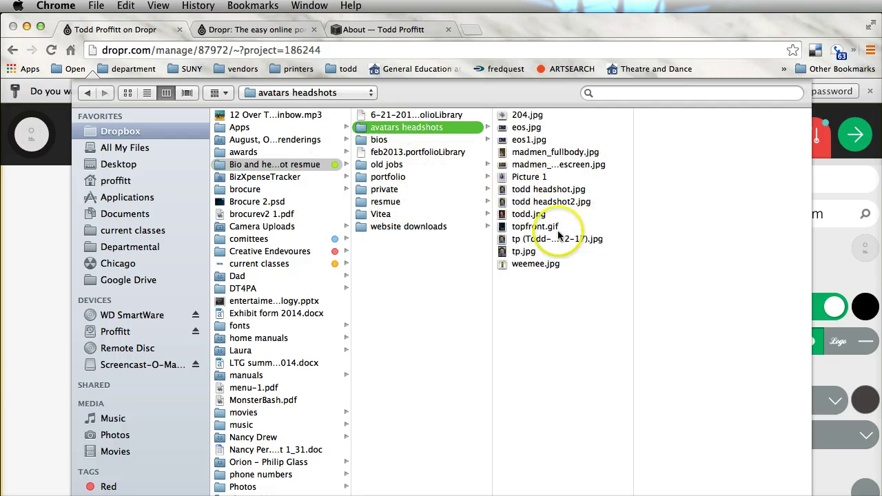
click(524, 252)
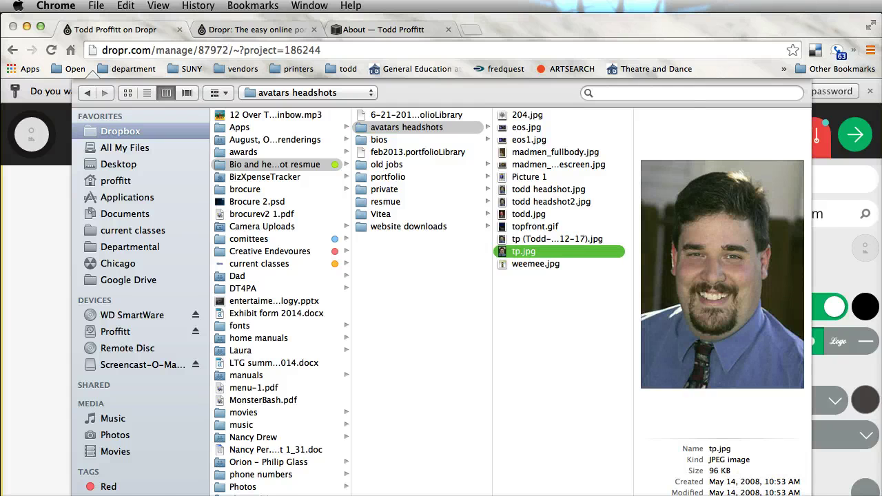
key(Return)
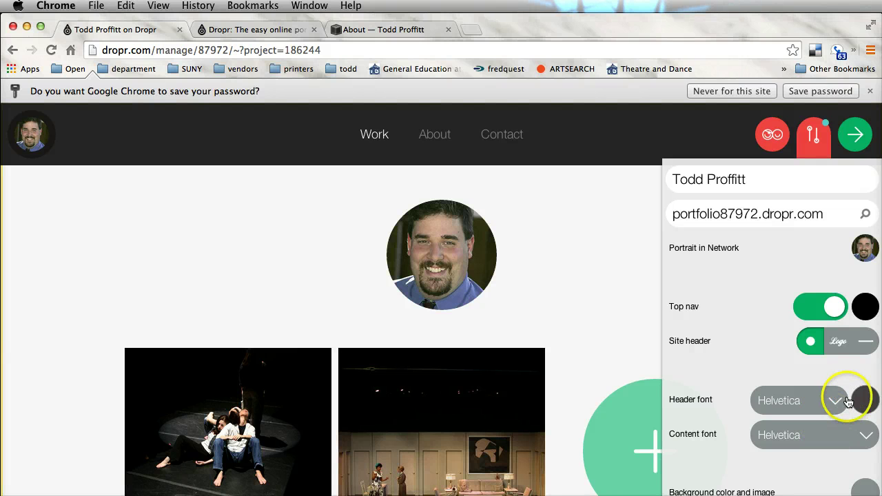
- Switch the Site header option to Title so the owner's name appears in large type
click(865, 343)
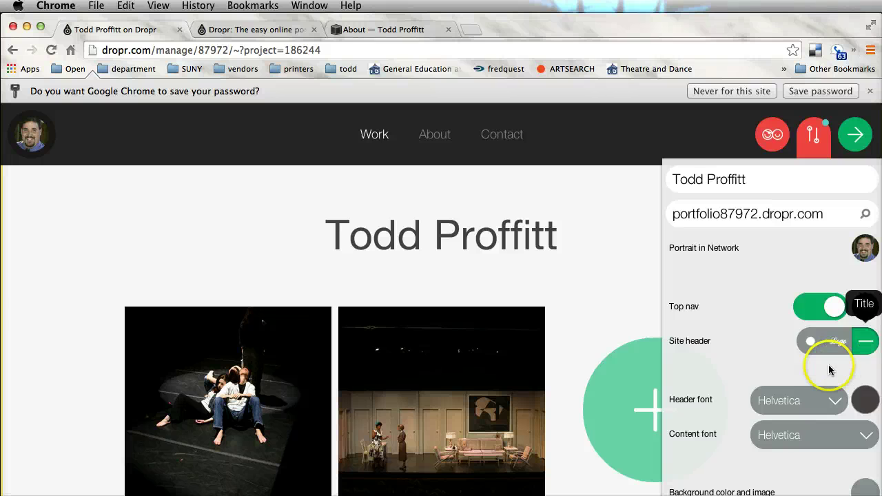
- Set the Header font to Gafata
click(835, 399)
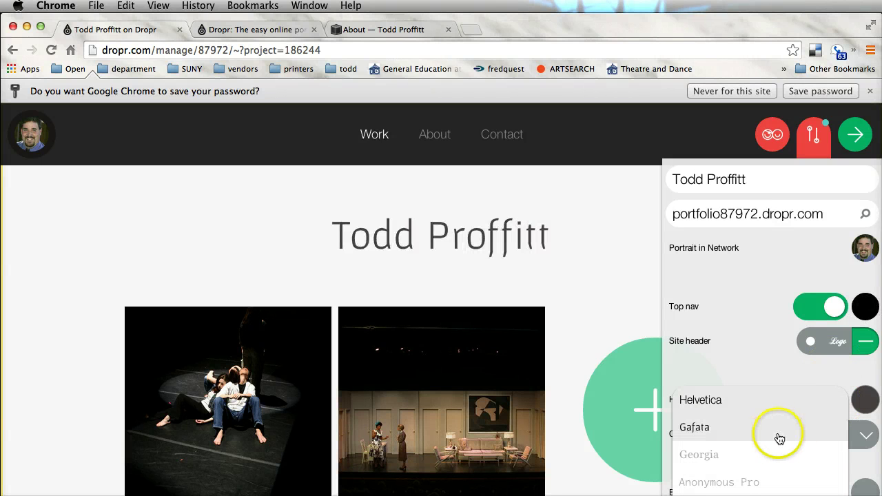
scroll(750, 451, down, 3)
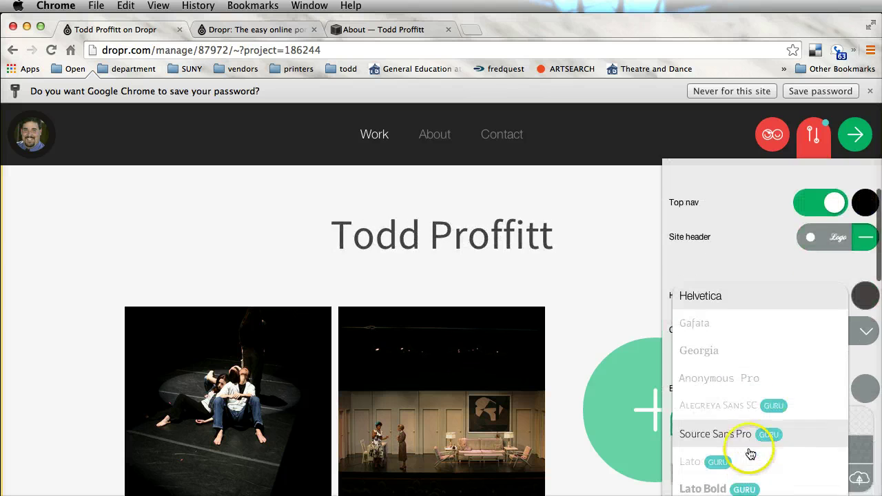
scroll(764, 345, down, 3)
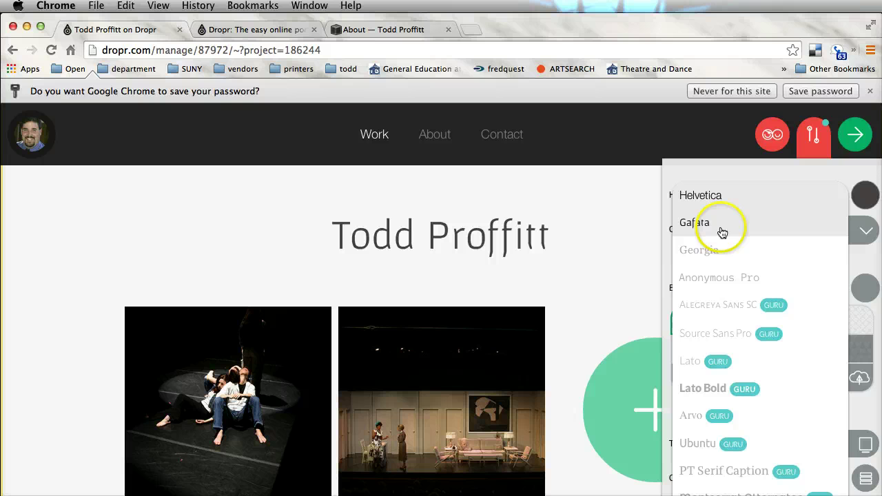
click(723, 230)
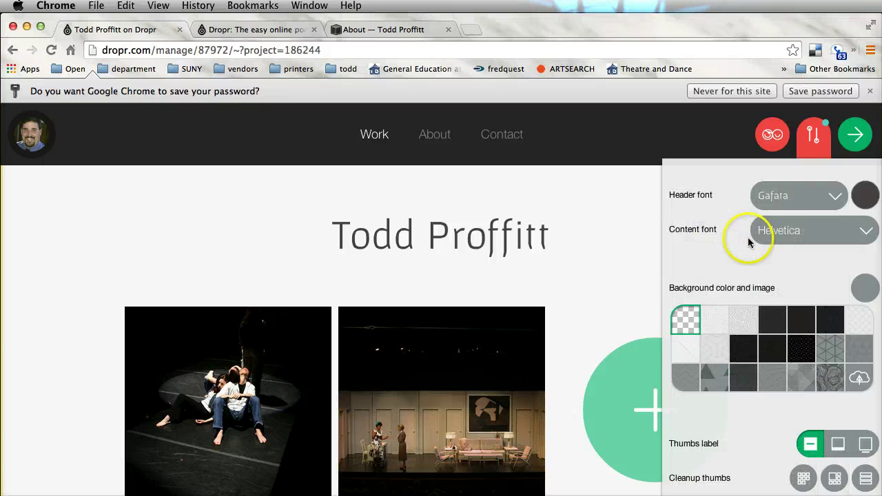
- Set the Content font to Gafata
click(825, 231)
scroll(826, 286, down, 10)
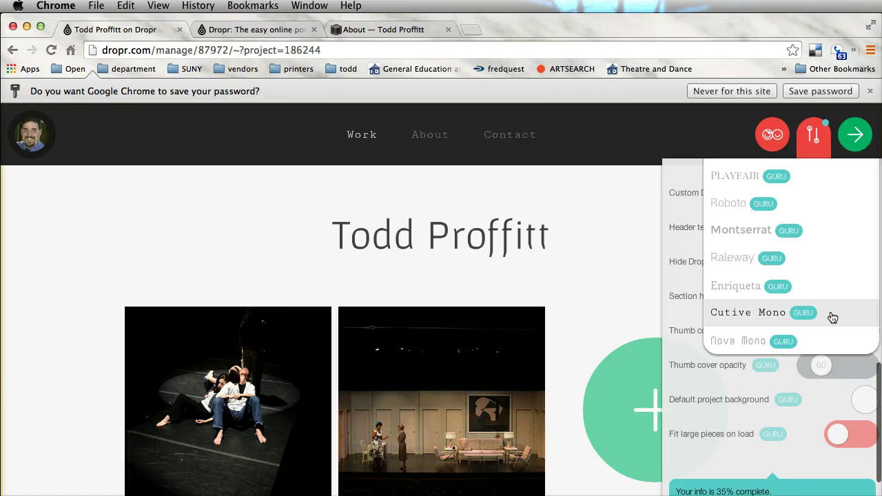
scroll(830, 315, up, 15)
click(791, 325)
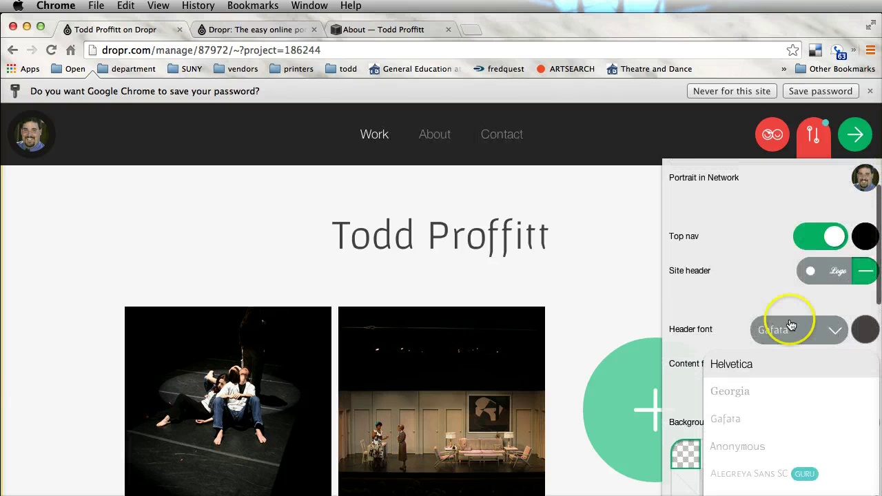
click(708, 298)
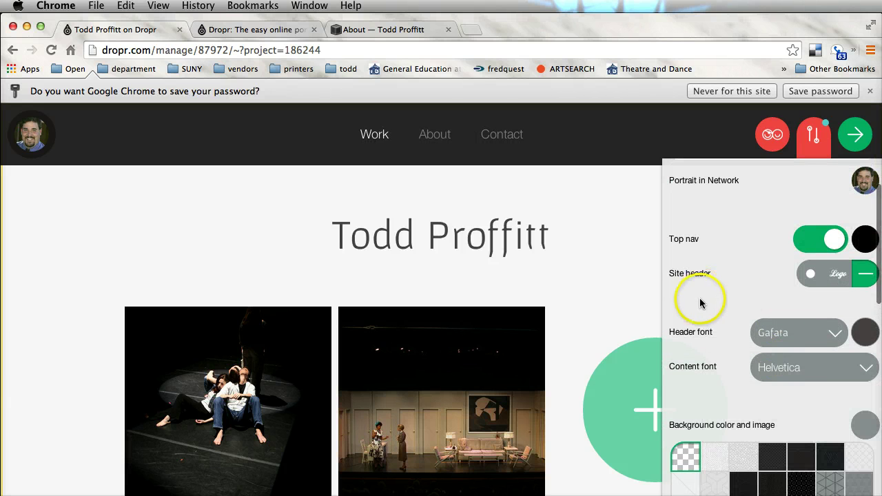
click(825, 366)
click(729, 424)
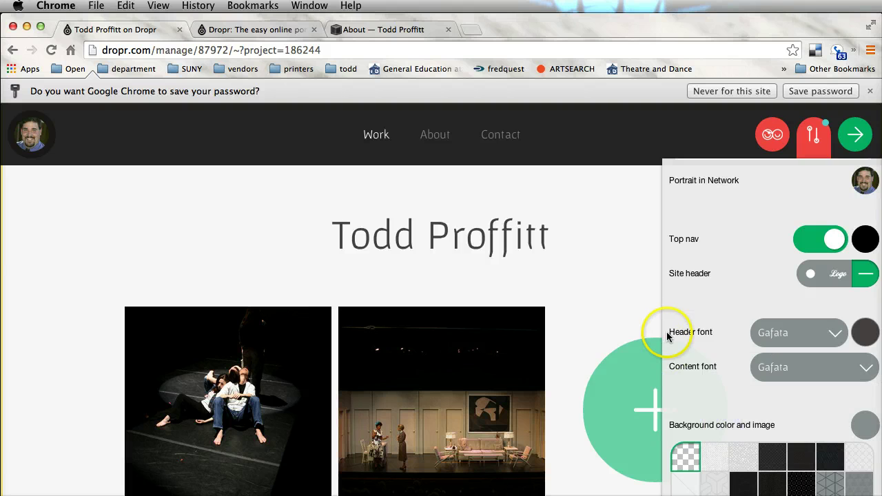
- Choose the last light patterned swatch in the first row as the page background
scroll(793, 383, down, 3)
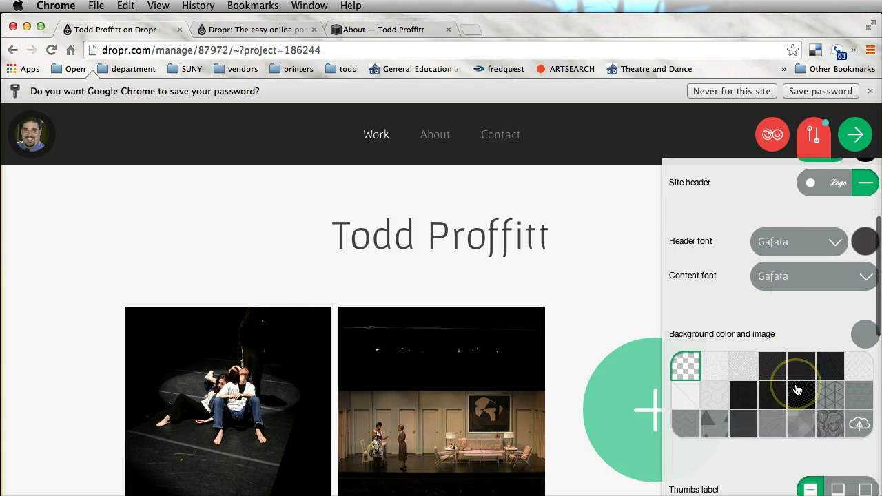
scroll(798, 390, down, 2)
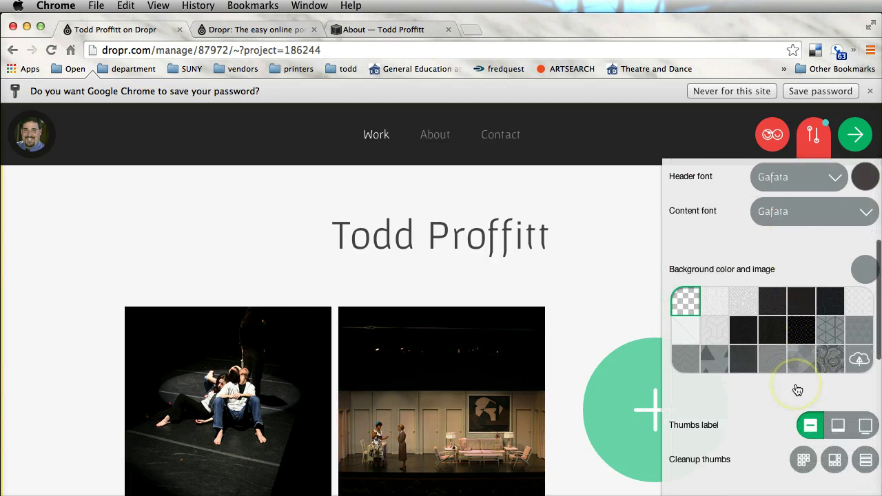
click(713, 302)
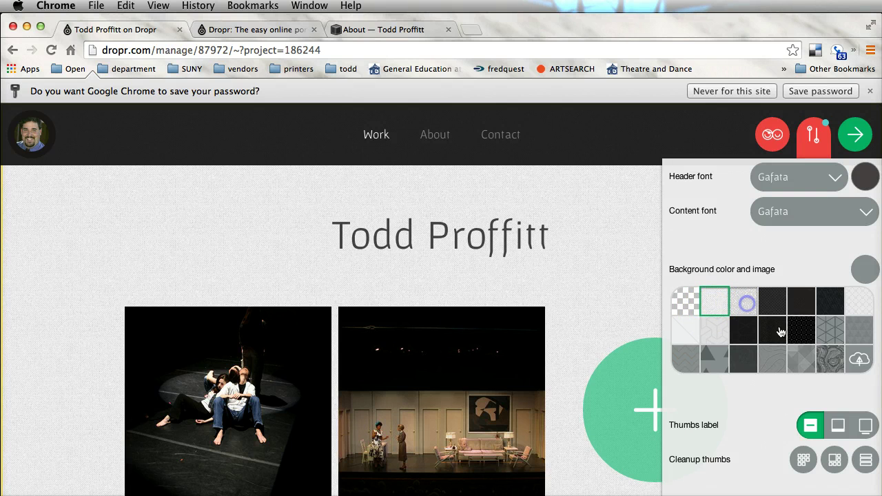
click(855, 328)
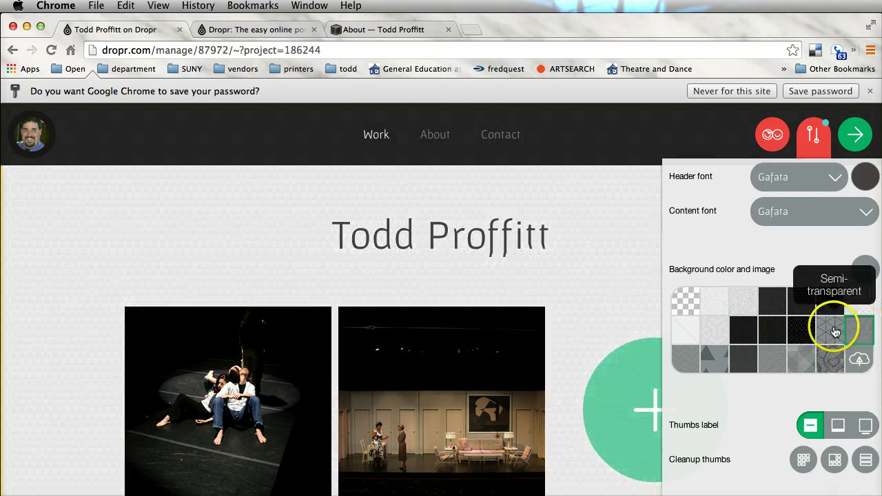
click(831, 302)
click(861, 305)
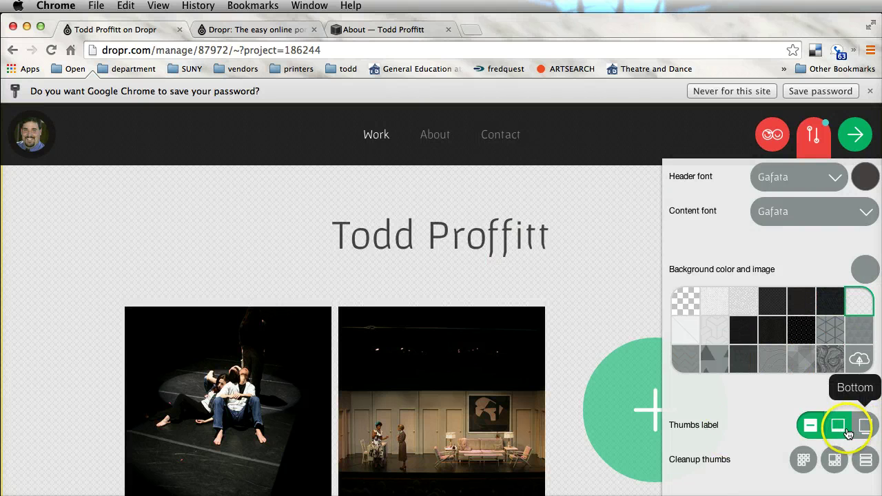
- Toggle Top nav off and back on, leaving the top navigation shown
scroll(786, 280, up, 4)
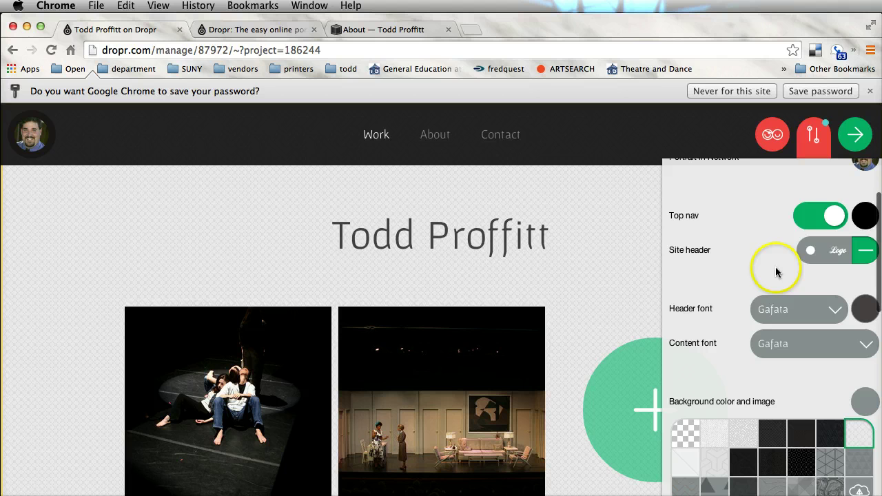
scroll(776, 267, up, 1)
click(818, 231)
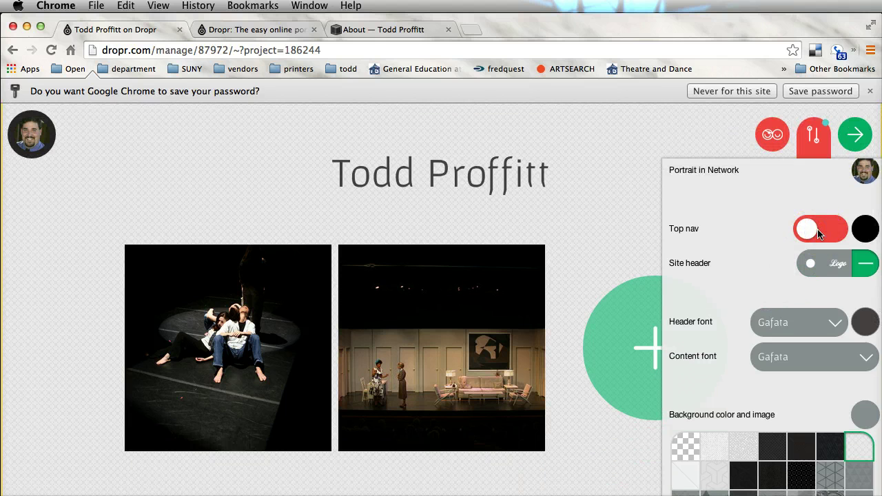
click(820, 232)
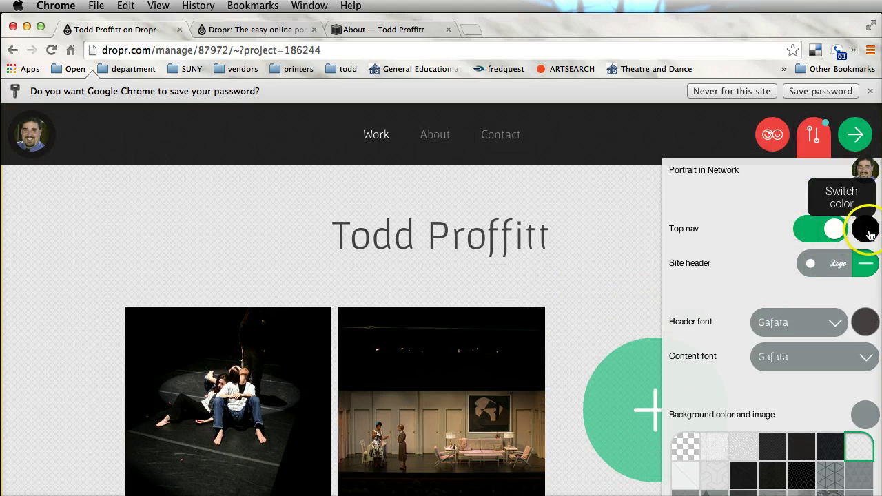
- Set Thumbs label to Outside and clean up the thumbnails into Squares
scroll(811, 329, down, 1)
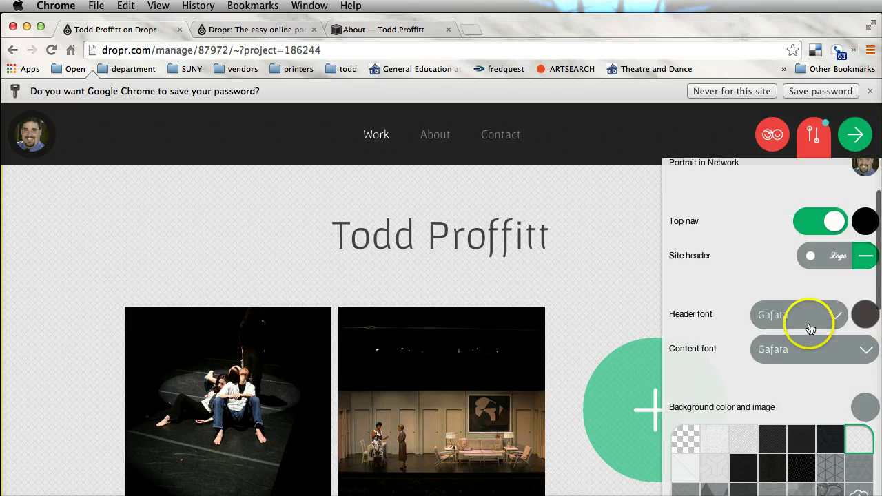
scroll(812, 329, down, 5)
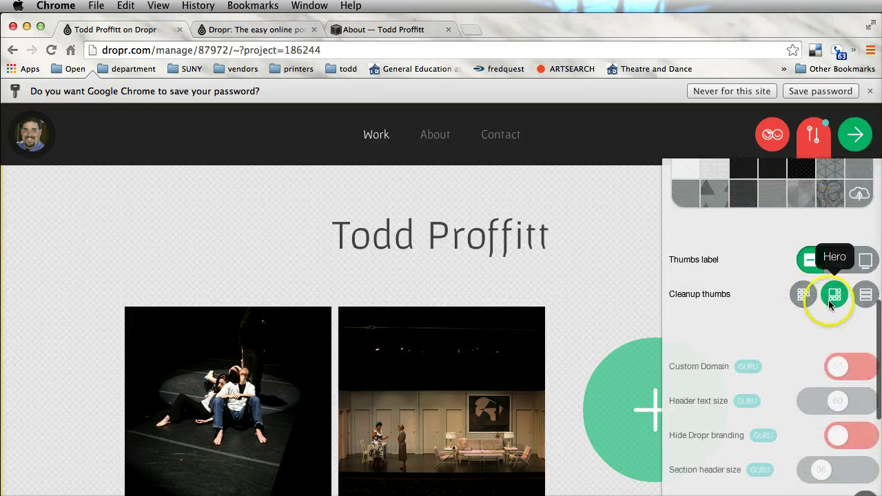
scroll(831, 304, up, 1)
click(837, 281)
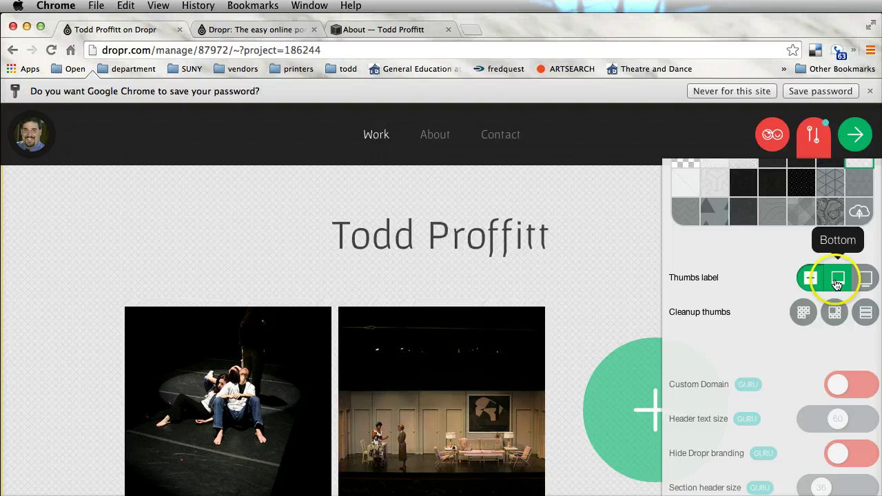
scroll(413, 350, down, 3)
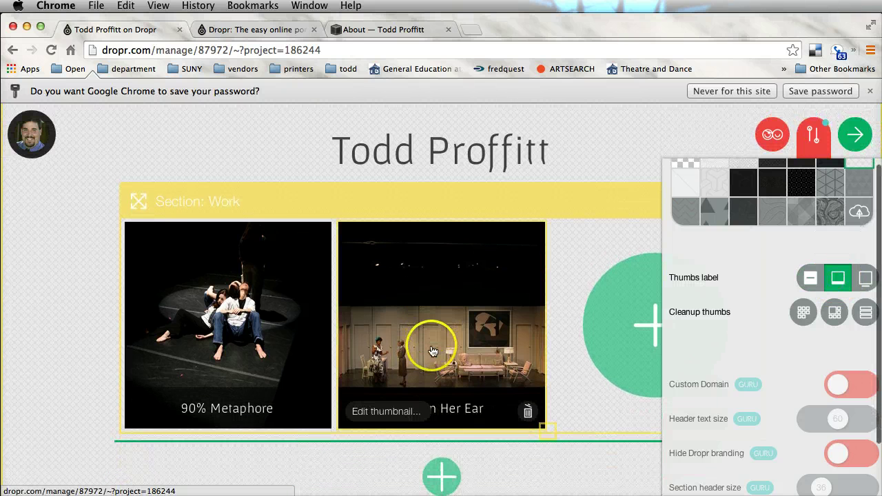
click(802, 313)
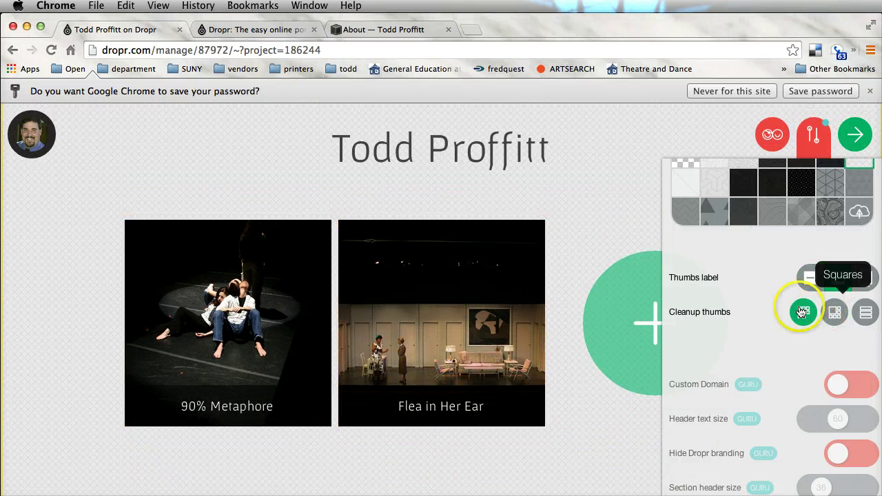
click(866, 280)
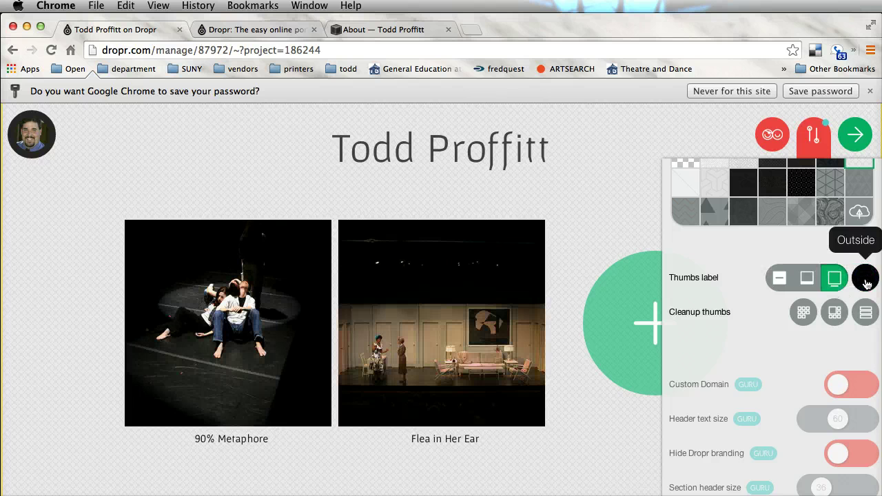
click(804, 314)
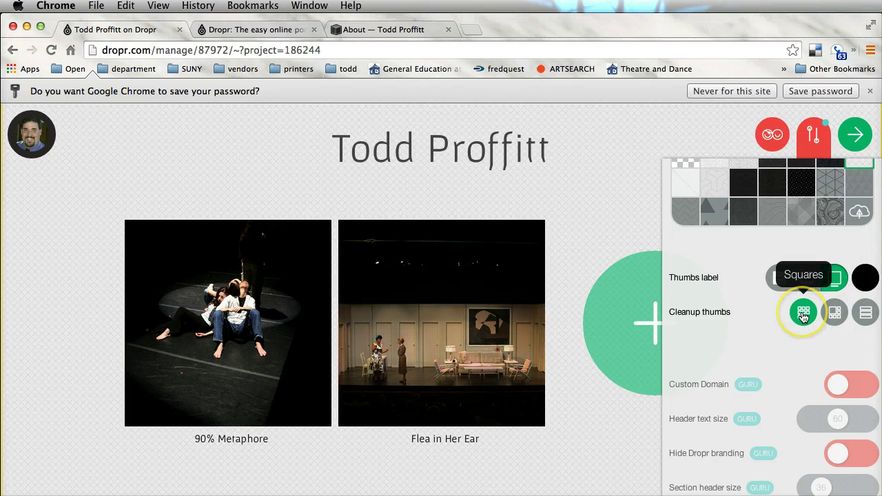
click(803, 314)
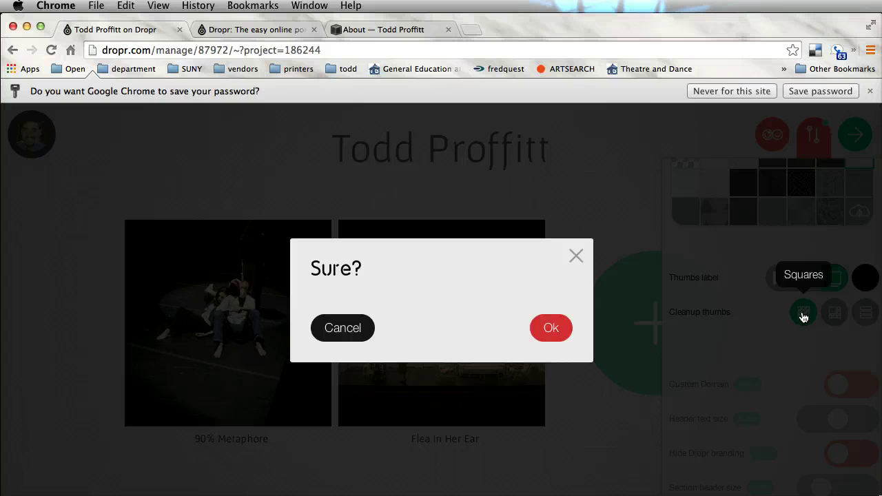
click(547, 326)
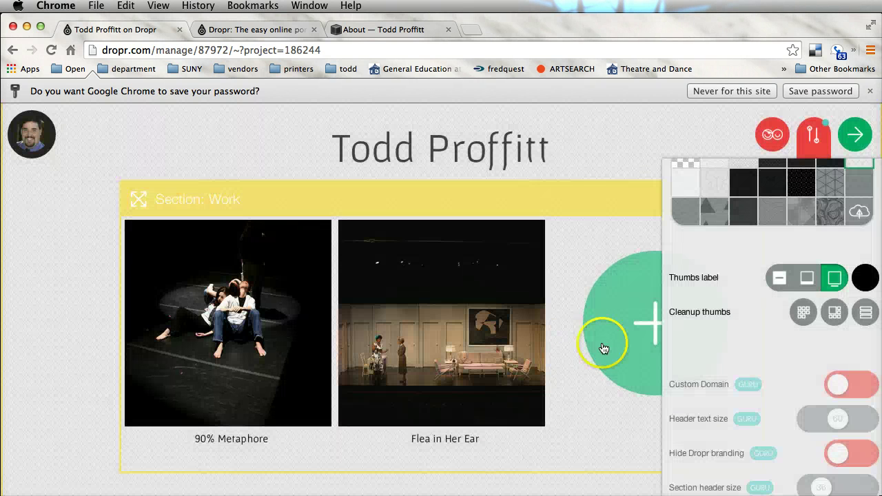
- Try the Hero and Wide thumbnail cleanup layouts
click(811, 321)
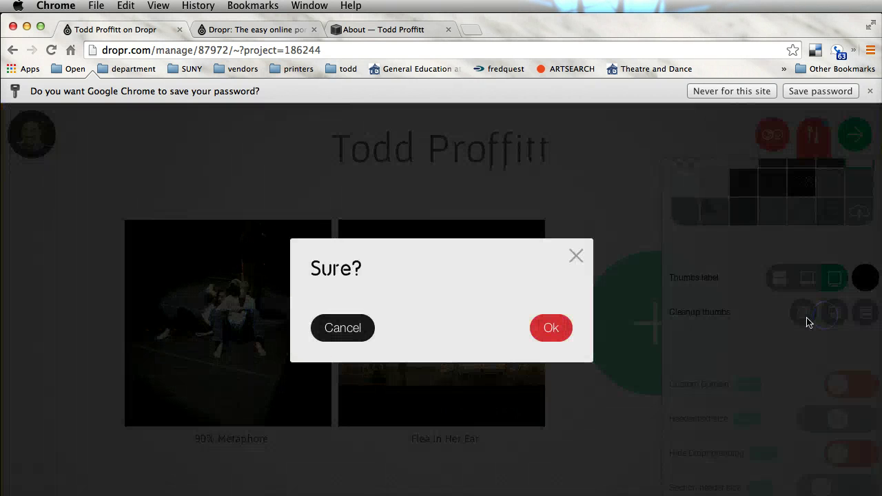
click(550, 326)
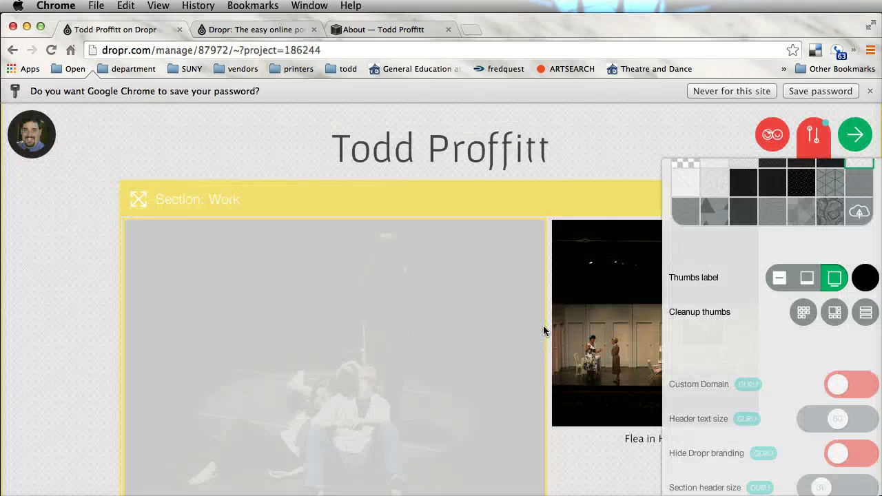
scroll(529, 364, down, 5)
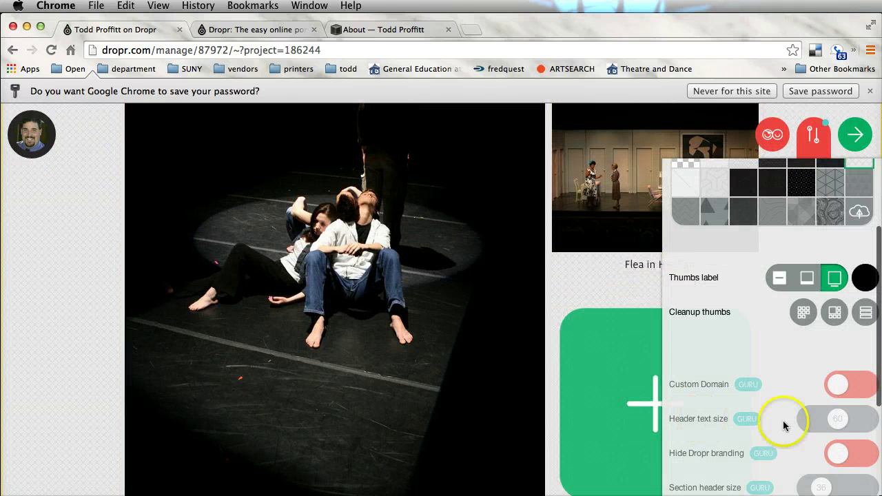
click(861, 312)
click(551, 324)
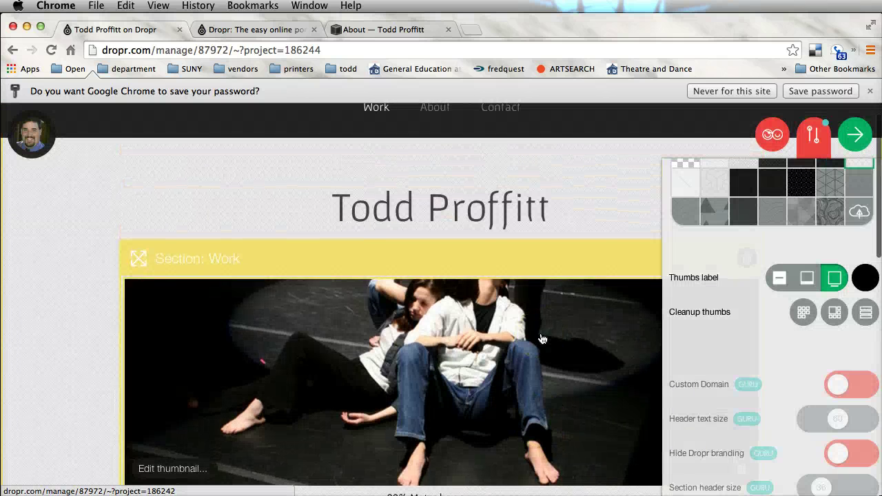
- Revert the Work thumbnails to the Squares layout
scroll(542, 338, down, 3)
scroll(542, 339, down, 4)
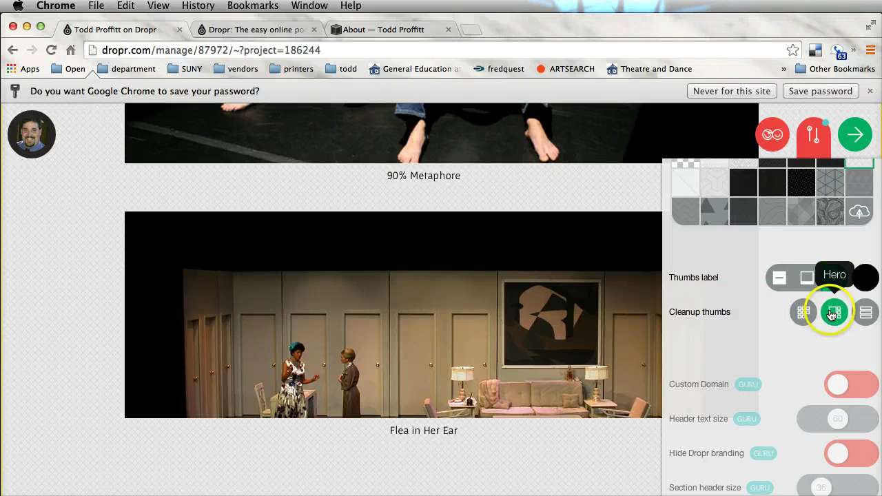
click(801, 314)
click(554, 329)
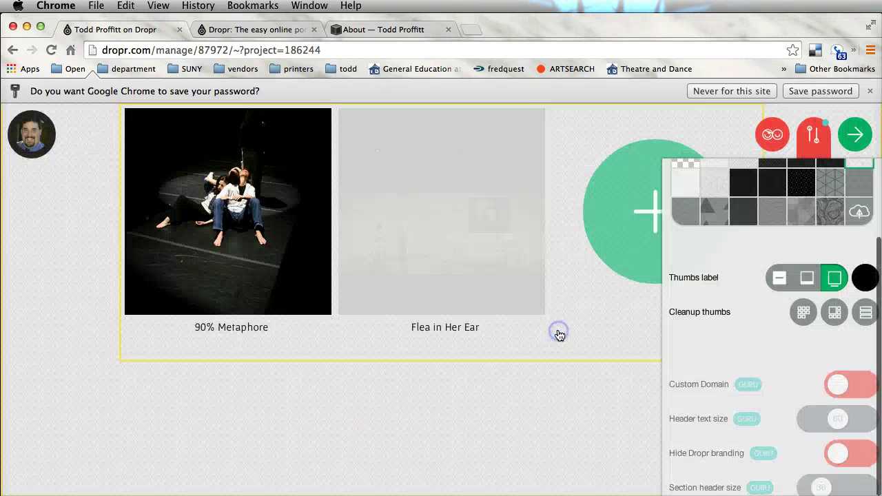
scroll(796, 360, down, 5)
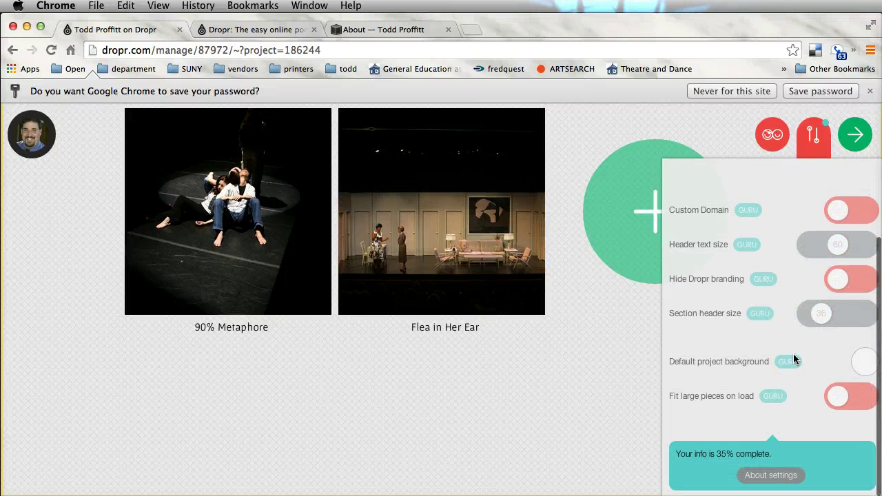
- Return to the top of the page and close the Settings panel
click(750, 238)
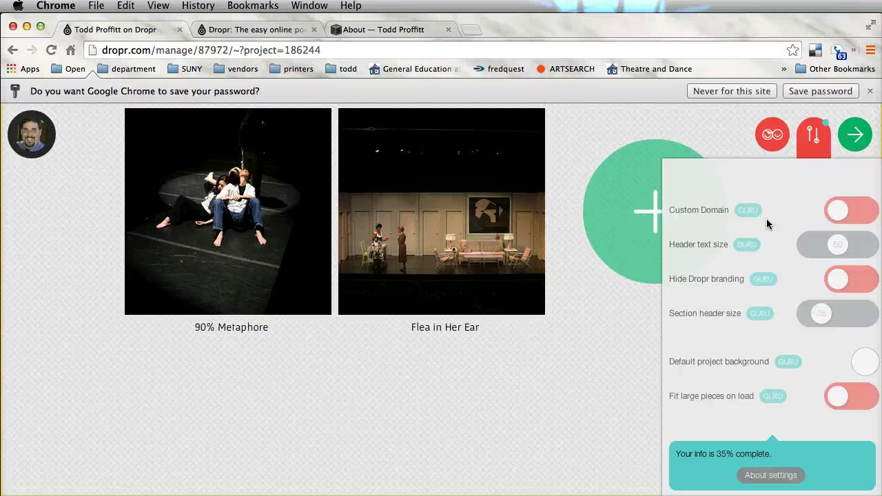
click(767, 255)
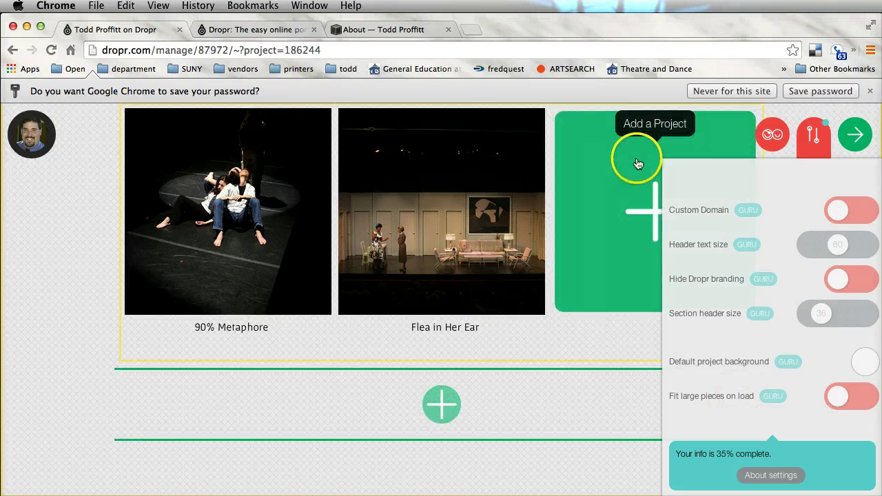
scroll(638, 164, up, 3)
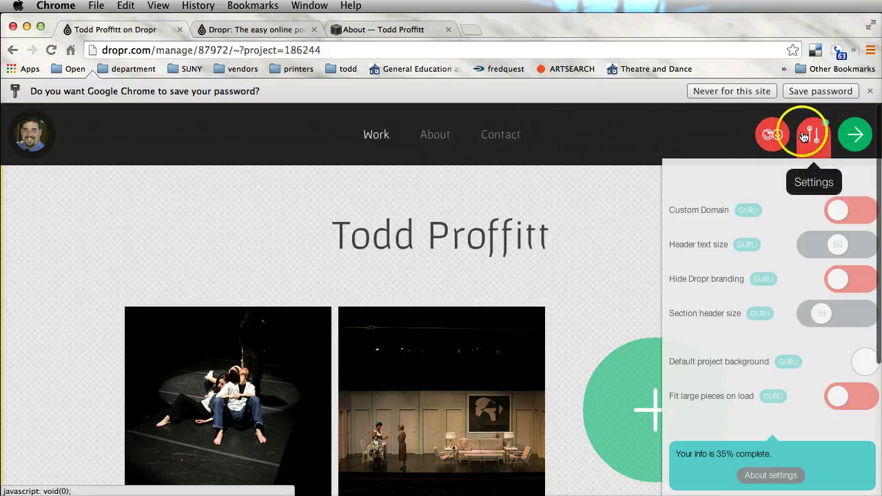
click(808, 135)
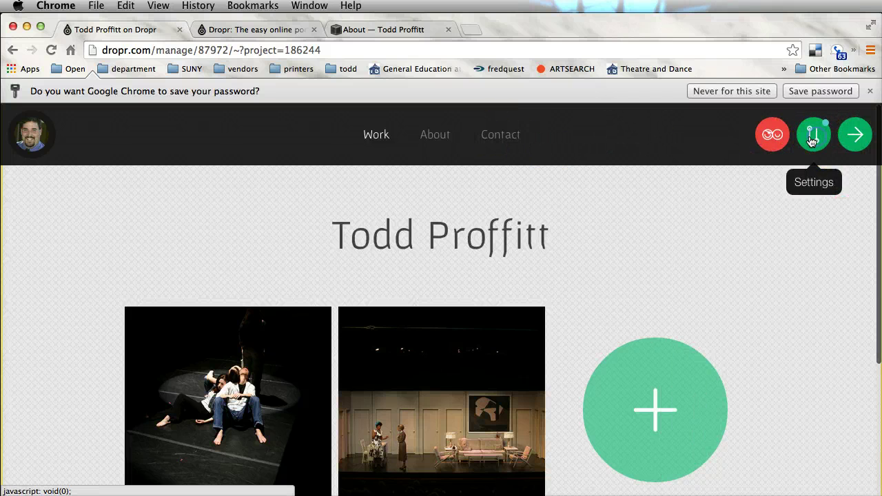
- Finish editing, then open the 90% Metaphore project and scroll through its credits and photos
click(854, 135)
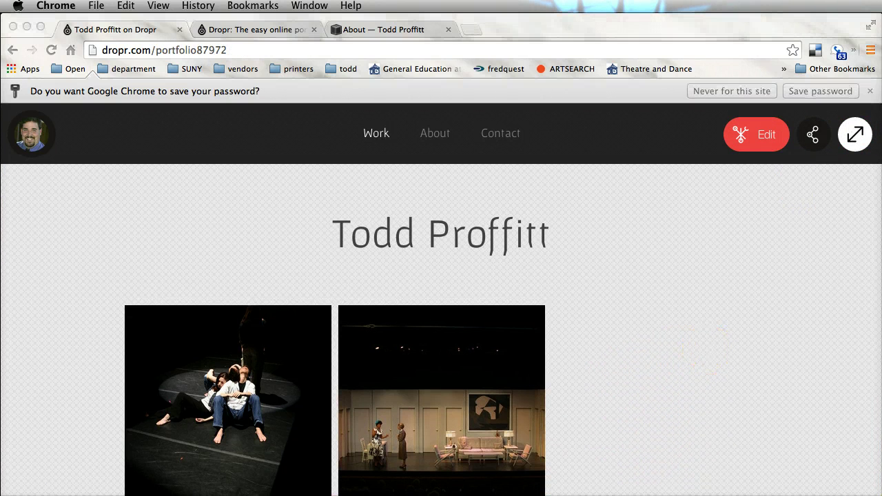
click(256, 406)
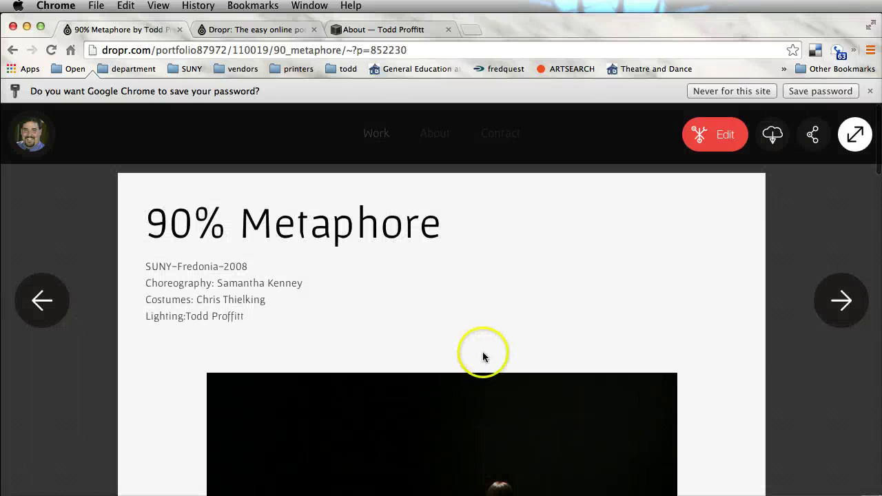
scroll(609, 290, down, 10)
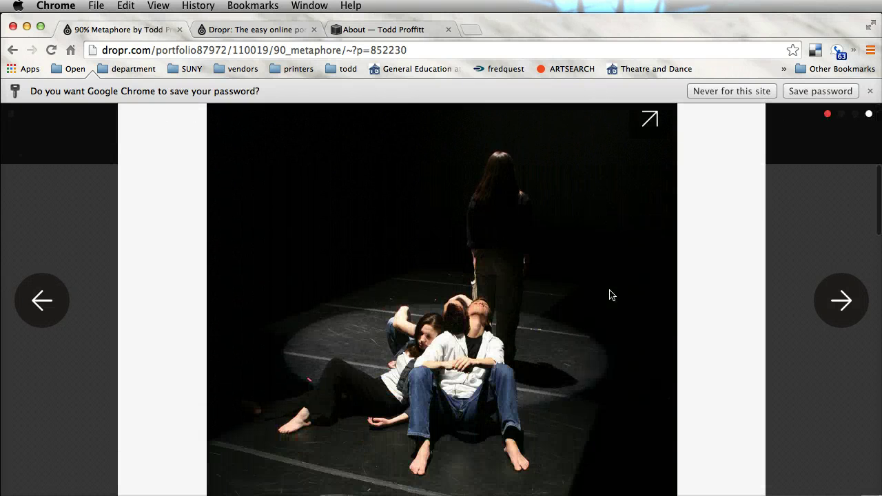
scroll(611, 295, down, 20)
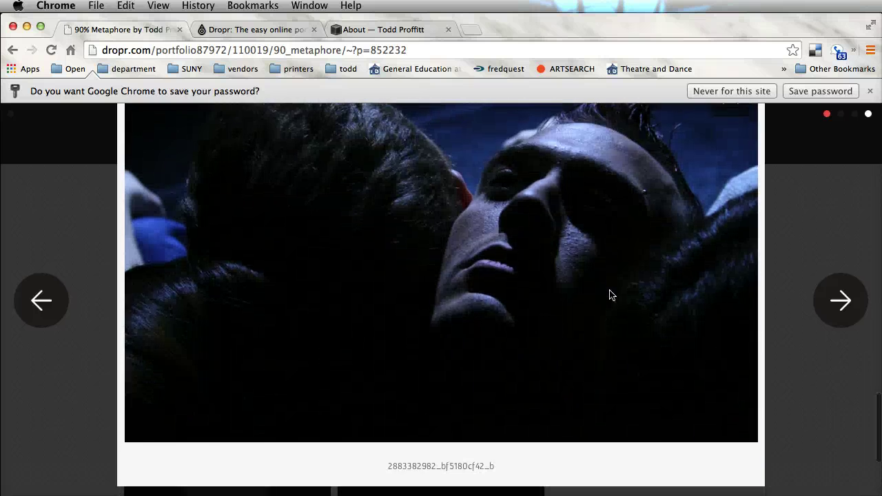
scroll(611, 295, up, 20)
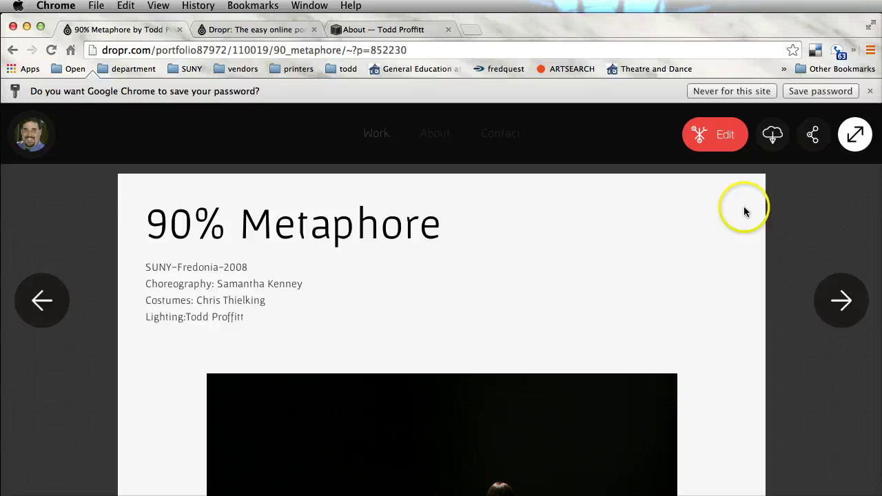
click(815, 235)
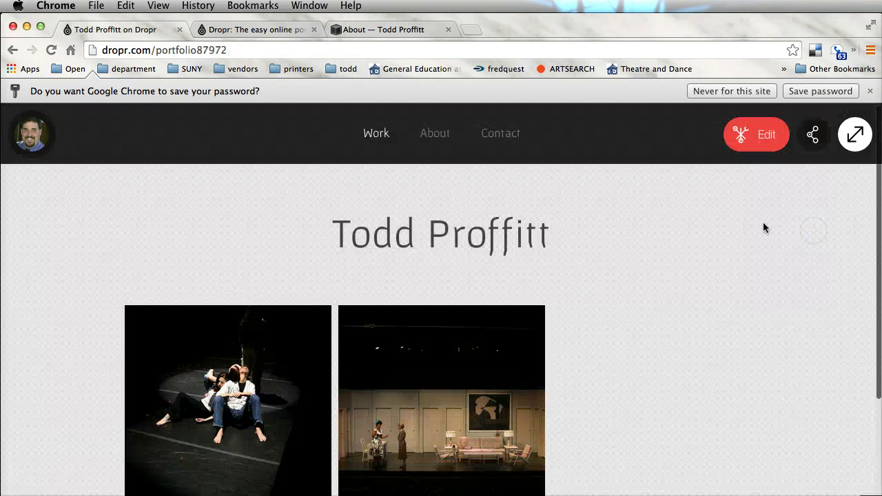